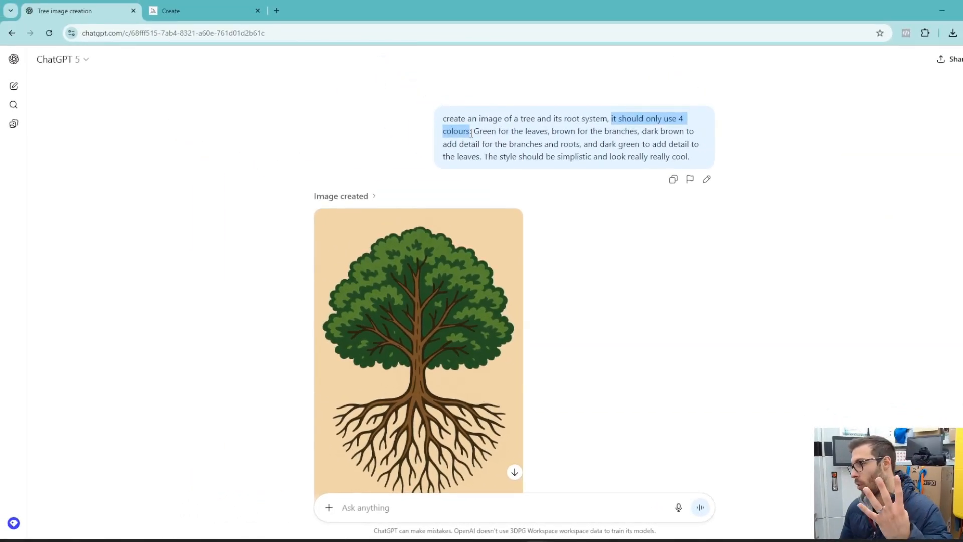
Examine the tree image prompt, including its four-colour limit, colour assignments and style request, together with the generated image
{"action": "left_click", "coordinate": [477, 131]}
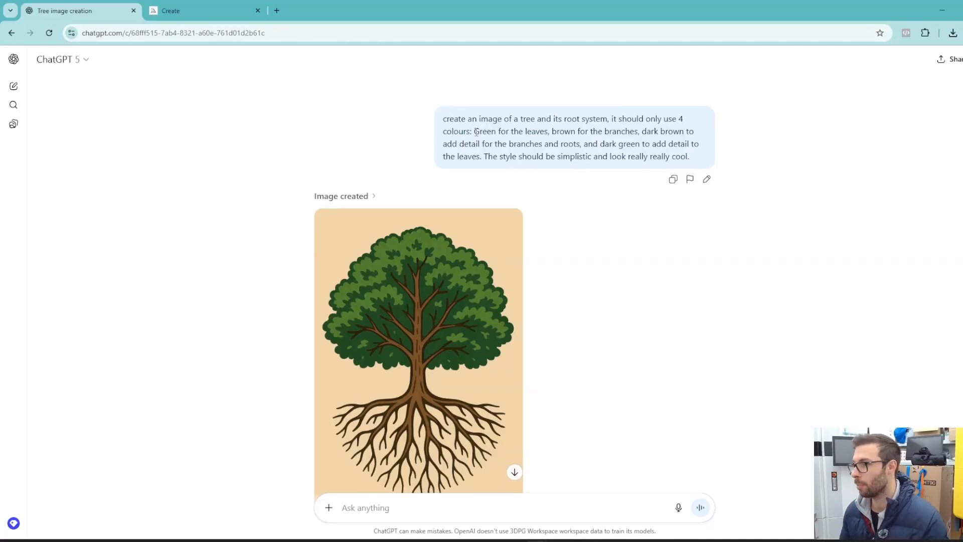
{"action": "left_click_drag", "start_coordinate": [477, 132], "coordinate": [631, 130]}
{"action": "left_click", "coordinate": [656, 131]}
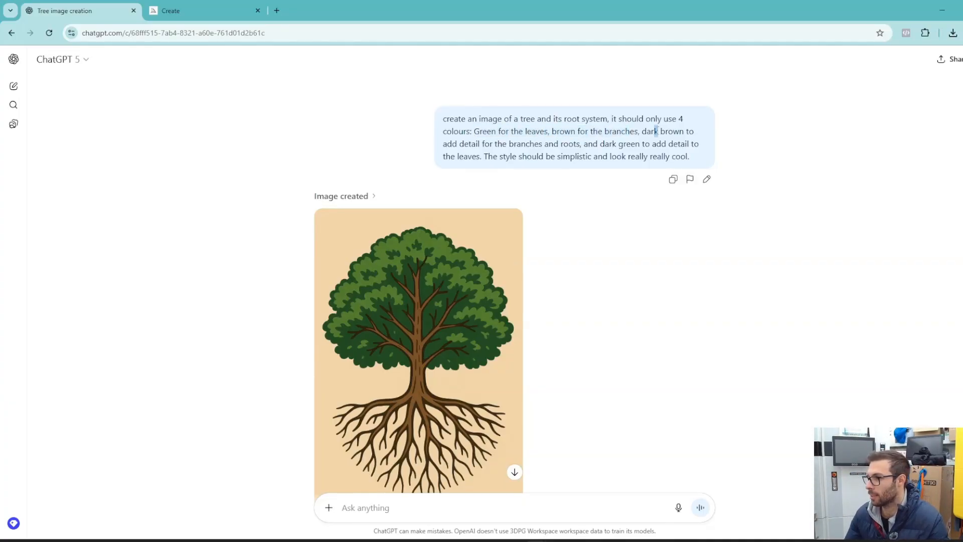
{"action": "left_click_drag", "start_coordinate": [508, 145], "coordinate": [485, 162]}
{"action": "left_click", "coordinate": [487, 160]}
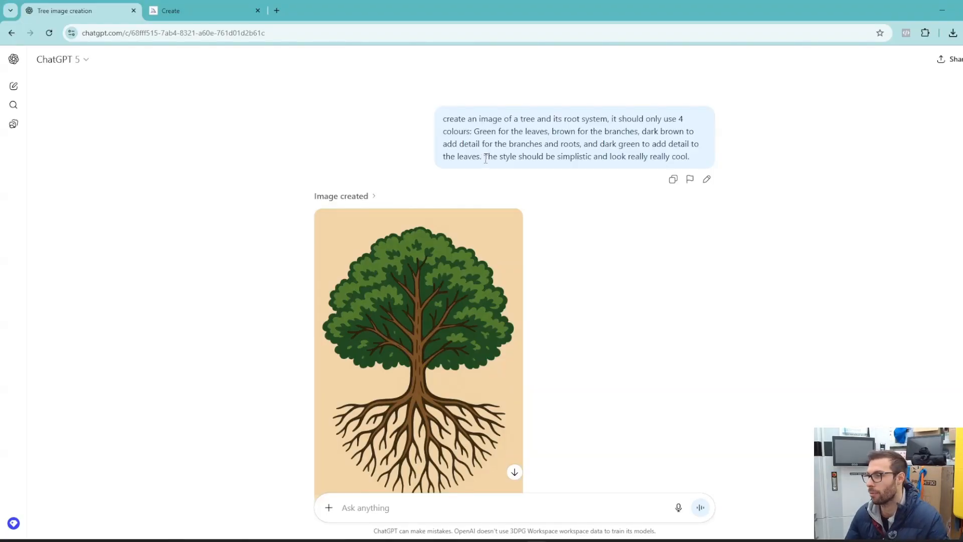
{"action": "left_click_drag", "start_coordinate": [487, 157], "coordinate": [687, 157]}
{"action": "left_click", "coordinate": [680, 158]}
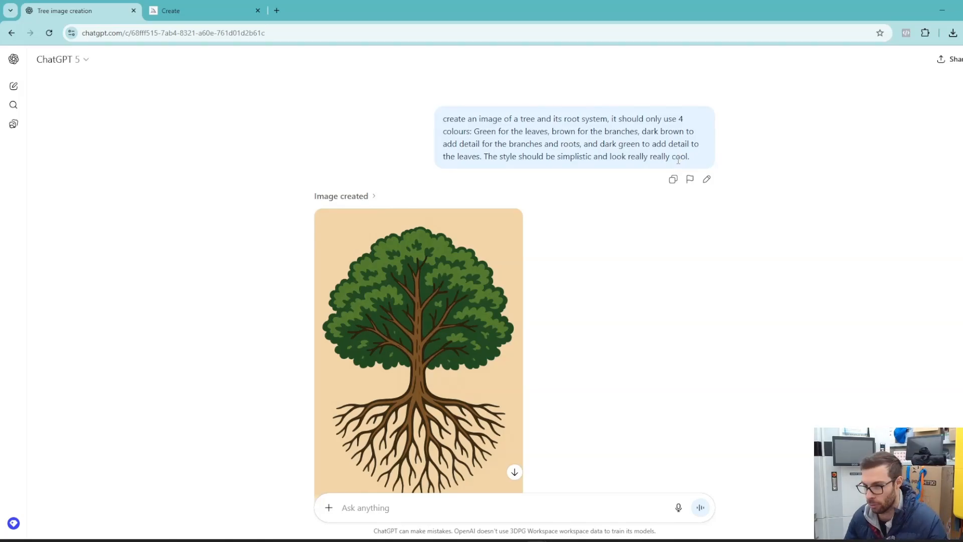
{"action": "left_click_drag", "start_coordinate": [612, 159], "coordinate": [691, 157]}
{"action": "left_click", "coordinate": [691, 157]}
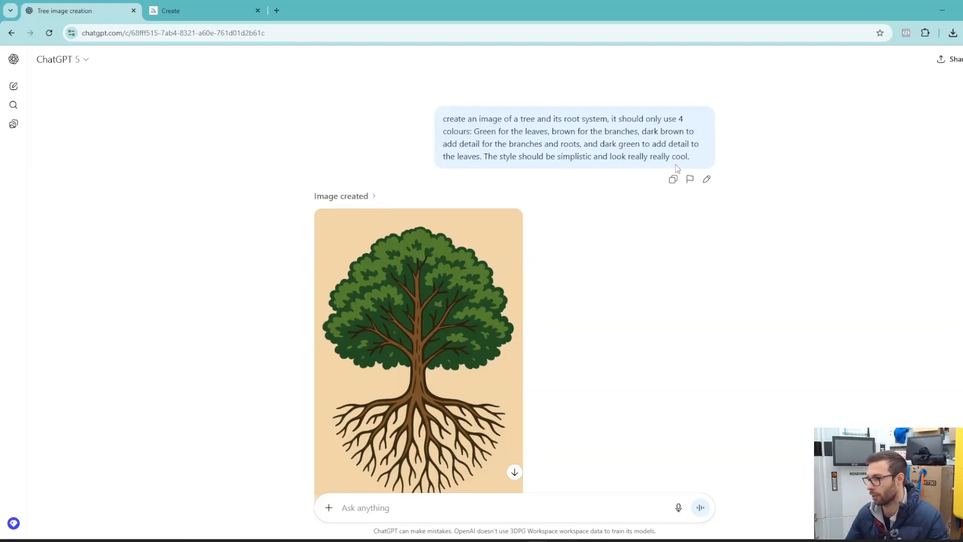
{"action": "scroll", "coordinate": [675, 164], "scroll_direction": "down", "scroll_amount": 1}
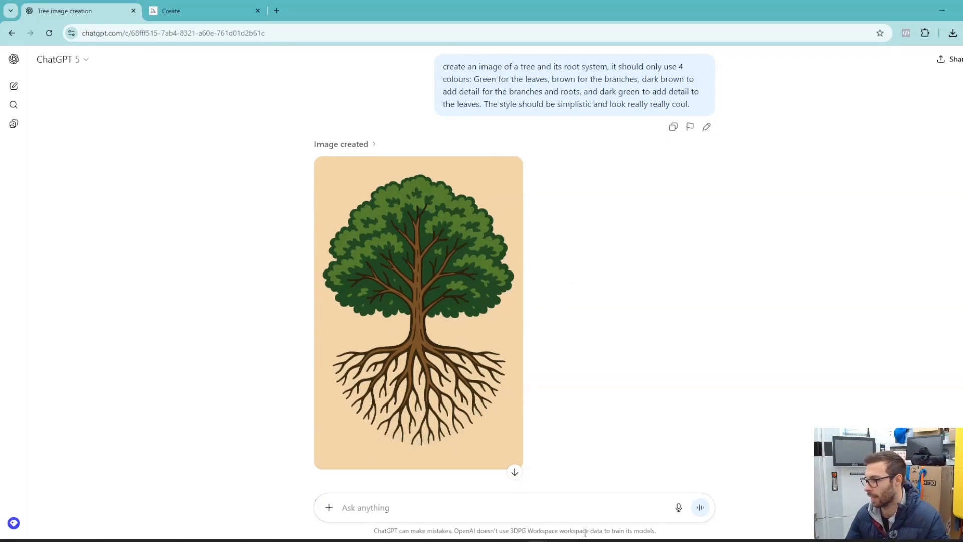
Switch to the Recraft project and delete the existing tree vector from the canvas
{"action": "mouse_move", "coordinate": [537, 540]}
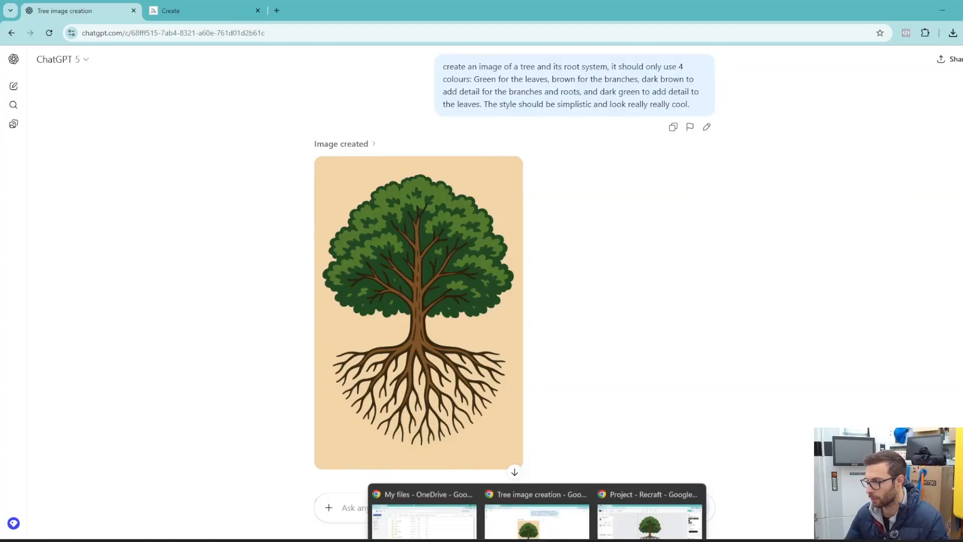
{"action": "left_click", "coordinate": [627, 495]}
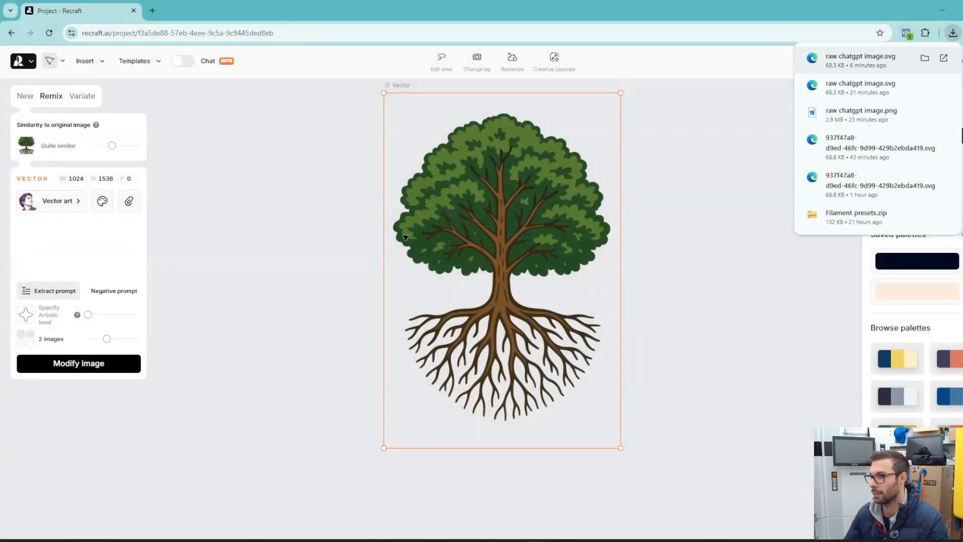
{"action": "scroll", "coordinate": [406, 237], "scroll_direction": "up", "scroll_amount": 1}
{"action": "left_click", "coordinate": [320, 215]}
{"action": "left_click", "coordinate": [465, 227]}
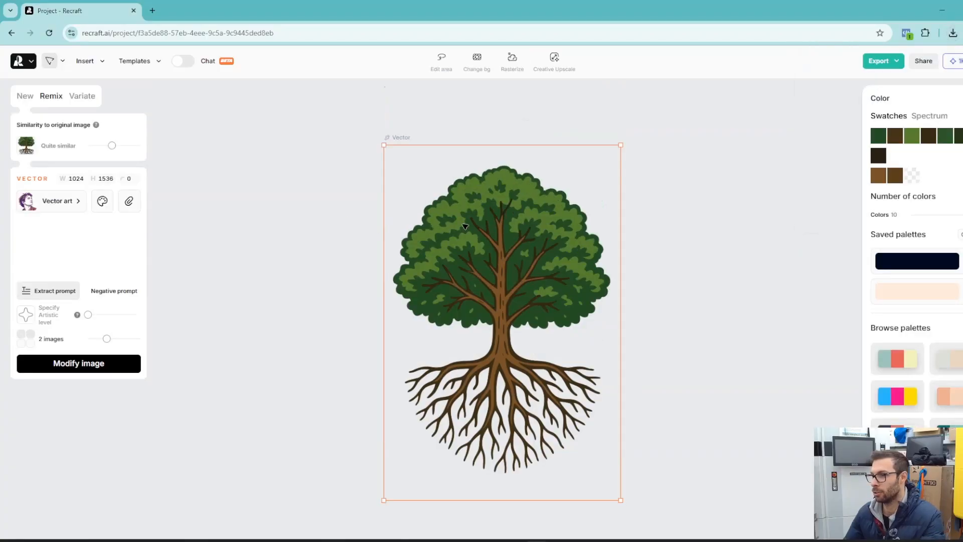
{"action": "key", "text": "Delete"}
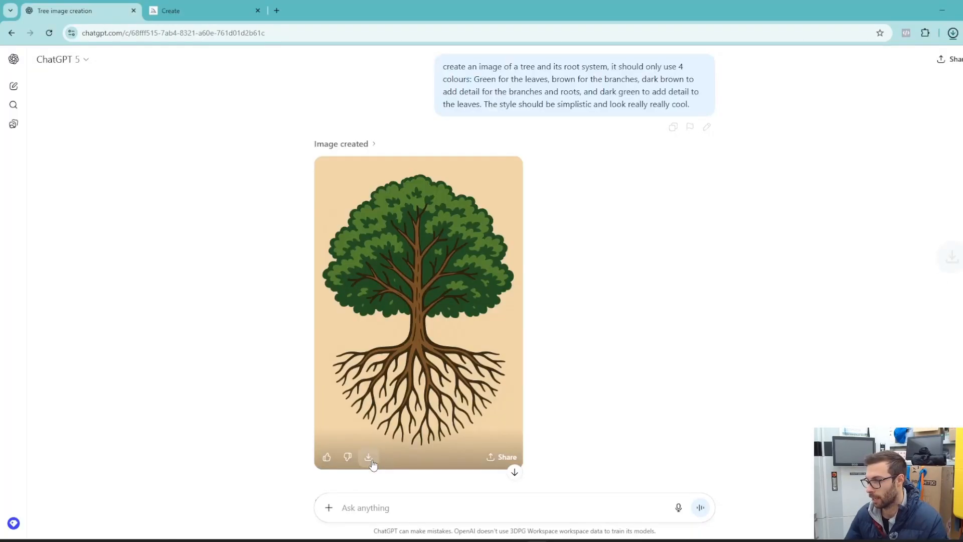
Download the generated tree image from ChatGPT and place the PNG file on the empty Recraft canvas
{"action": "left_click", "coordinate": [368, 457]}
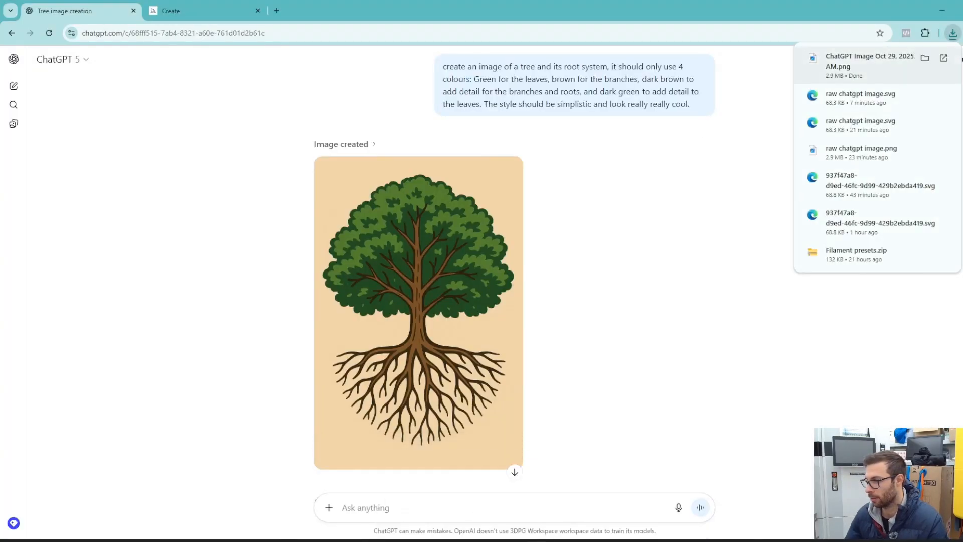
{"action": "mouse_move", "coordinate": [537, 541]}
{"action": "left_click", "coordinate": [648, 488]}
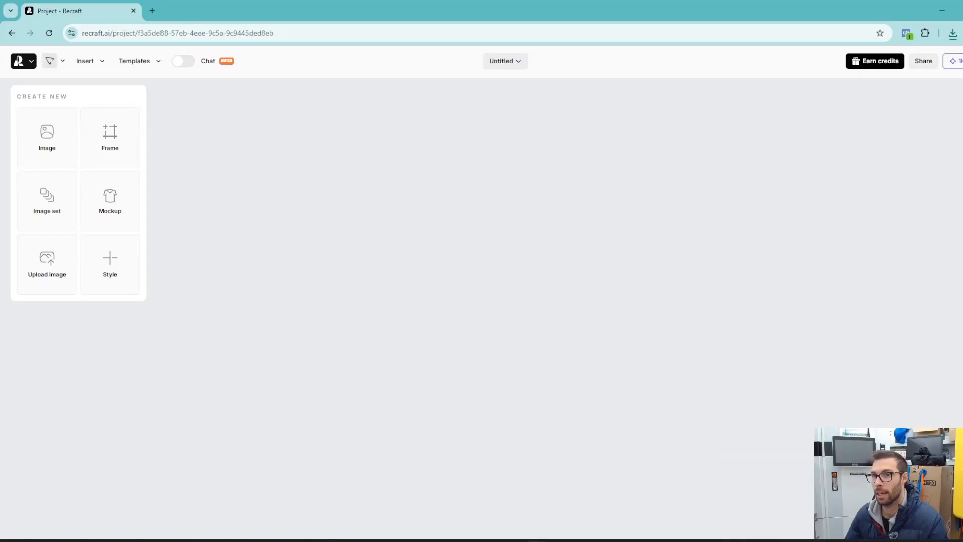
{"action": "left_click", "coordinate": [492, 541]}
{"action": "left_click", "coordinate": [158, 291]}
{"action": "left_click_drag", "start_coordinate": [155, 318], "coordinate": [700, 226]}
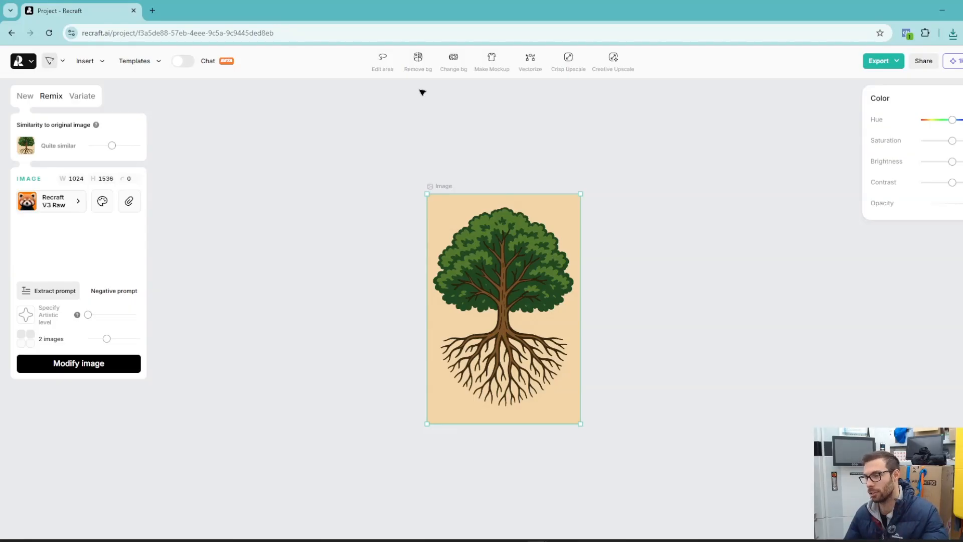
Remove the beige background from the tree image and check the cut-out around the branches and roots
{"action": "left_click", "coordinate": [421, 72]}
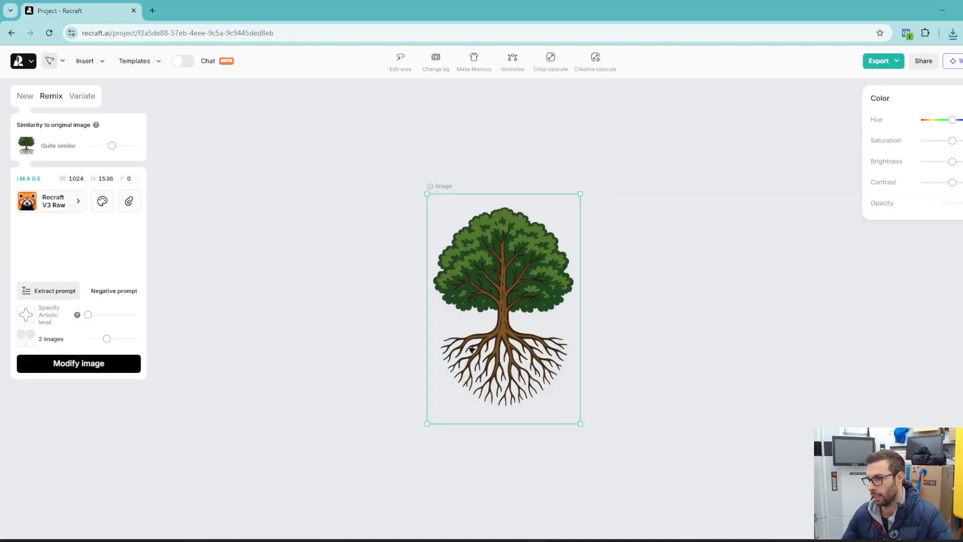
{"action": "left_click", "coordinate": [629, 283]}
{"action": "scroll", "coordinate": [514, 331], "scroll_direction": "up", "scroll_amount": 8, "text": "ctrl"}
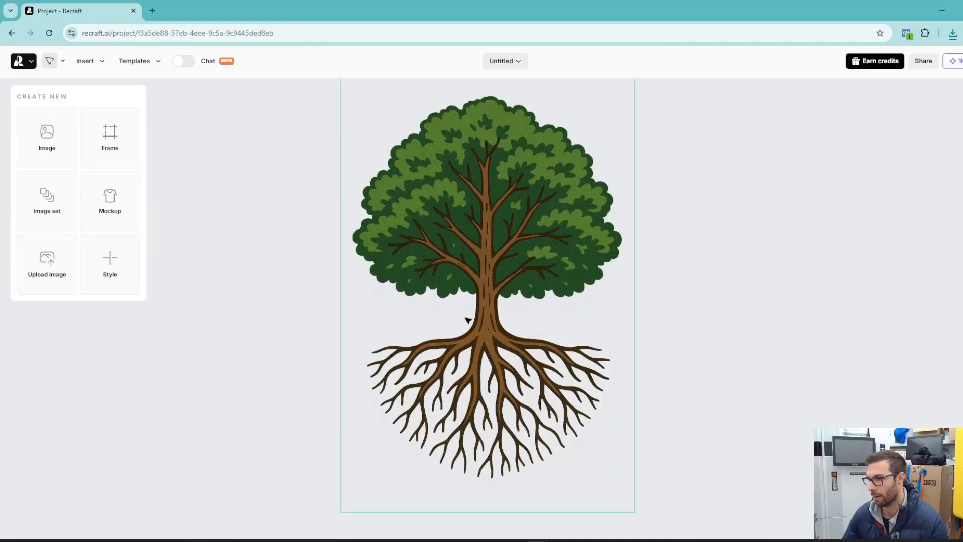
{"action": "key", "text": "shift+1"}
Vectorize the tree image and reduce its number of colors to 6
{"action": "left_click", "coordinate": [596, 131]}
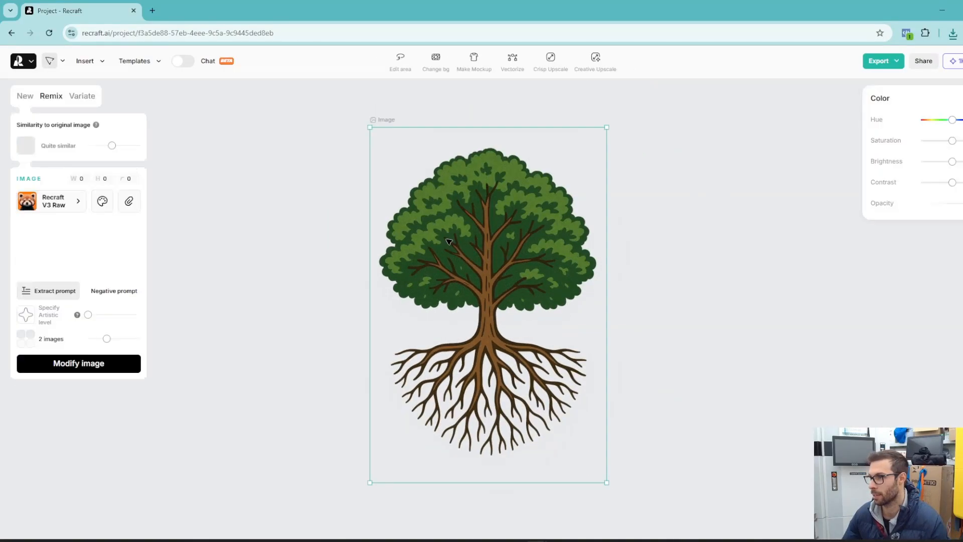
{"action": "left_click", "coordinate": [512, 60]}
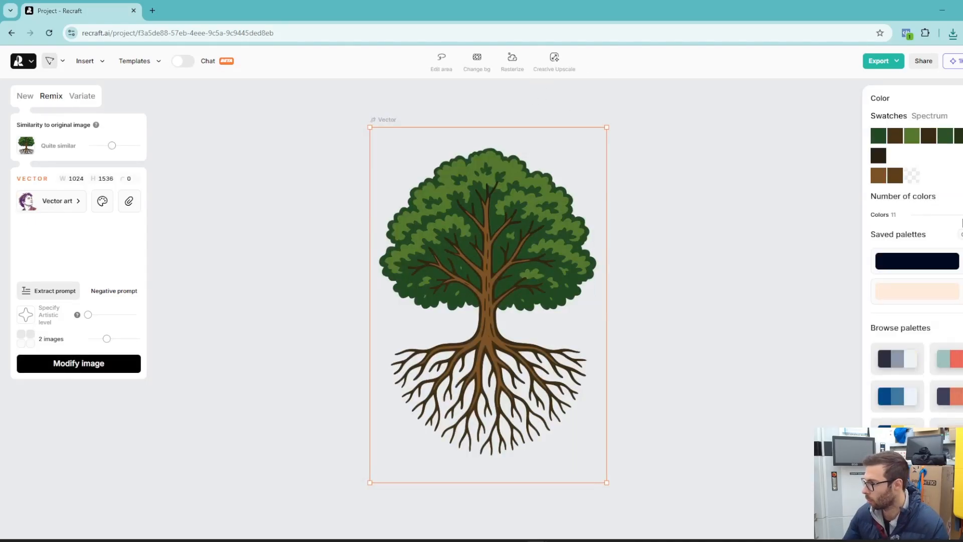
{"action": "mouse_move", "coordinate": [959, 214]}
{"action": "left_mouse_down"}
{"action": "mouse_move", "coordinate": [933, 216]}
{"action": "mouse_move", "coordinate": [947, 216]}
{"action": "left_mouse_up"}
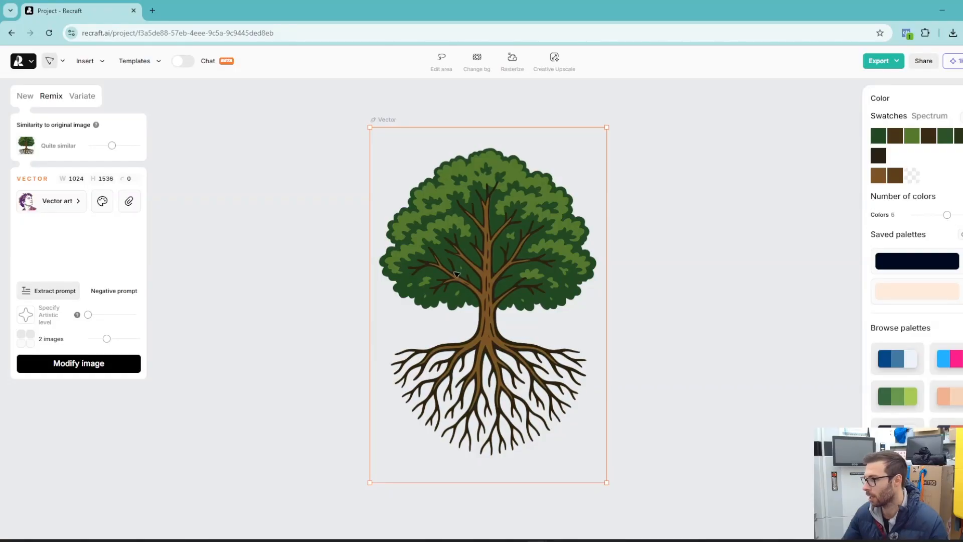
{"action": "scroll", "coordinate": [487, 233], "scroll_direction": "up", "scroll_amount": 5, "text": "ctrl"}
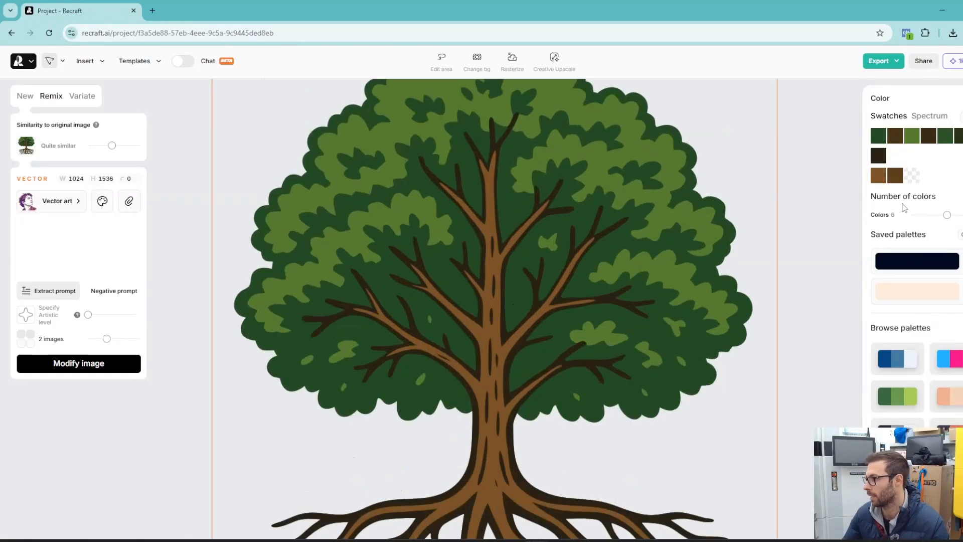
{"action": "scroll", "coordinate": [597, 275], "scroll_direction": "down", "scroll_amount": 5}
{"action": "scroll", "coordinate": [597, 269], "scroll_direction": "up", "scroll_amount": 5}
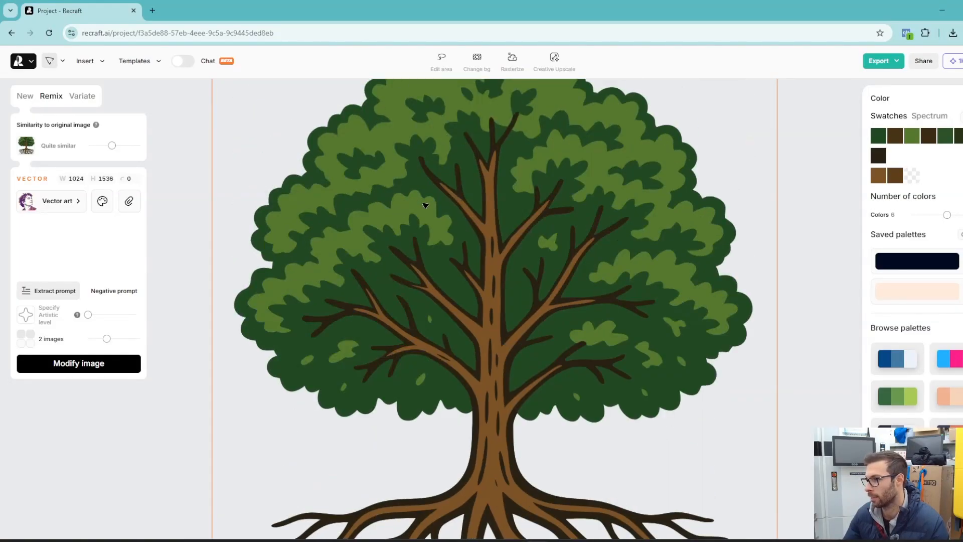
{"action": "scroll", "coordinate": [488, 235], "scroll_direction": "down", "scroll_amount": 3, "text": "ctrl"}
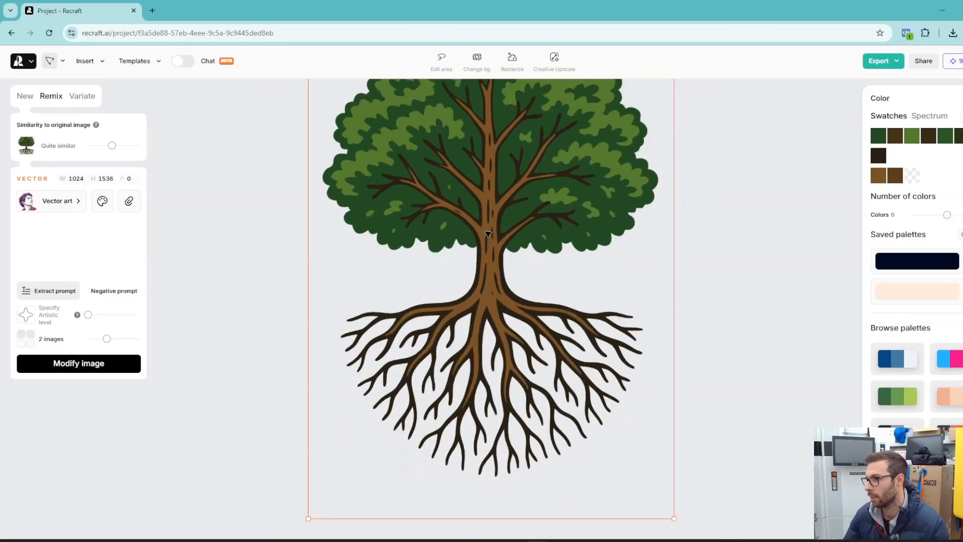
Export the vectorized tree as an SVG file
{"action": "scroll", "coordinate": [489, 234], "scroll_direction": "up", "scroll_amount": 1}
{"action": "left_click", "coordinate": [701, 250]}
{"action": "left_click", "coordinate": [652, 220]}
{"action": "left_click", "coordinate": [898, 64]}
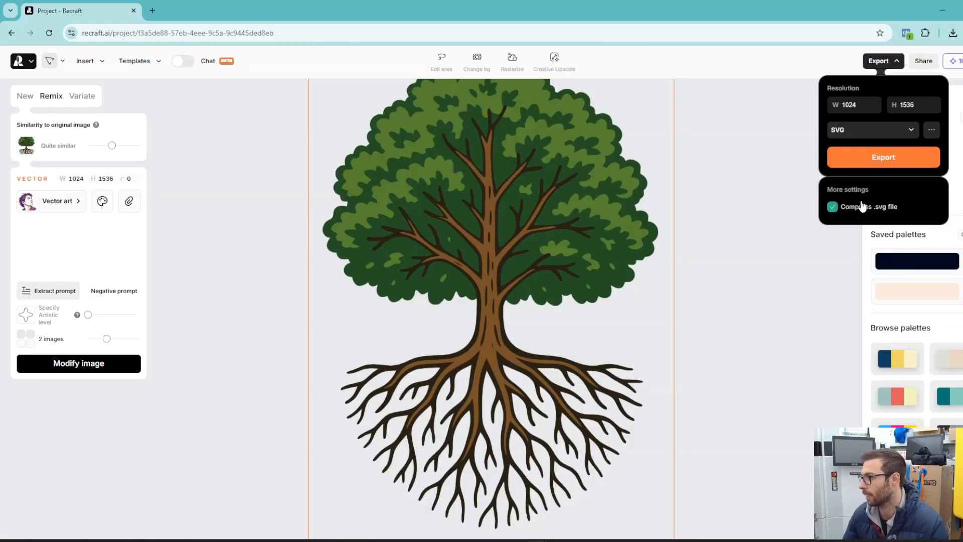
{"action": "left_click", "coordinate": [889, 165]}
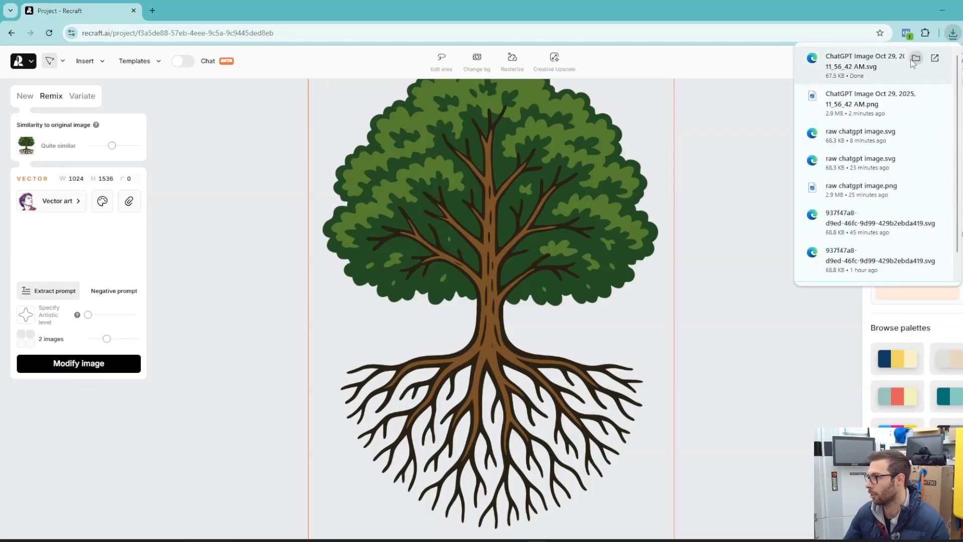
Switch to Inkscape and import the downloaded tree SVG from the Downloads folder as editable objects in the current file
{"action": "left_click", "coordinate": [629, 541]}
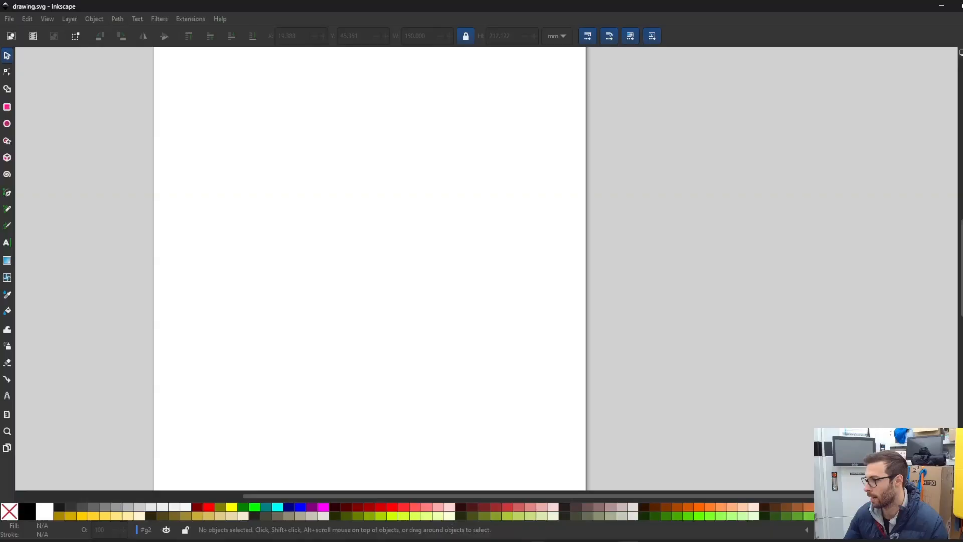
{"action": "scroll", "coordinate": [377, 255], "scroll_direction": "down", "scroll_amount": 2, "text": "ctrl"}
{"action": "scroll", "coordinate": [377, 255], "scroll_direction": "up", "scroll_amount": 1}
{"action": "scroll", "coordinate": [377, 255], "scroll_direction": "down", "scroll_amount": 1}
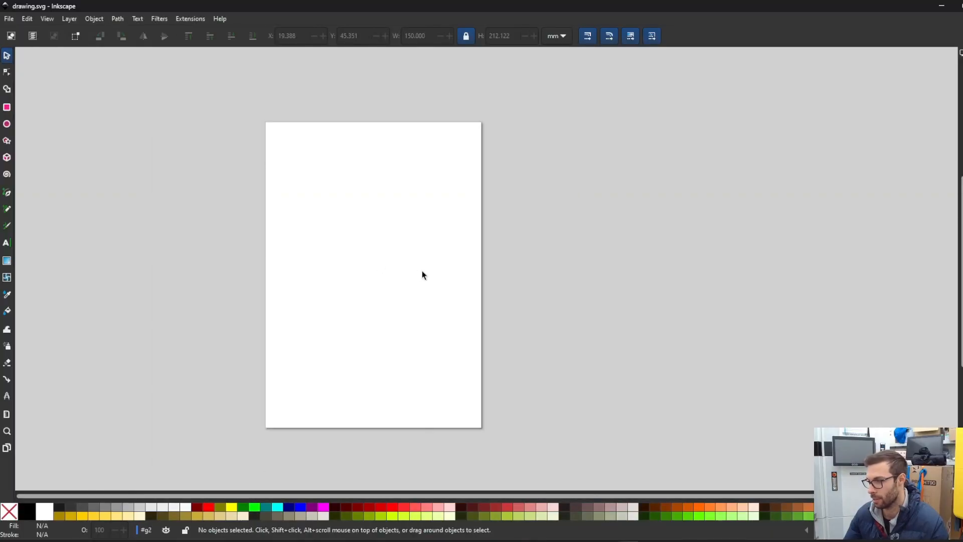
{"action": "left_click", "coordinate": [525, 541]}
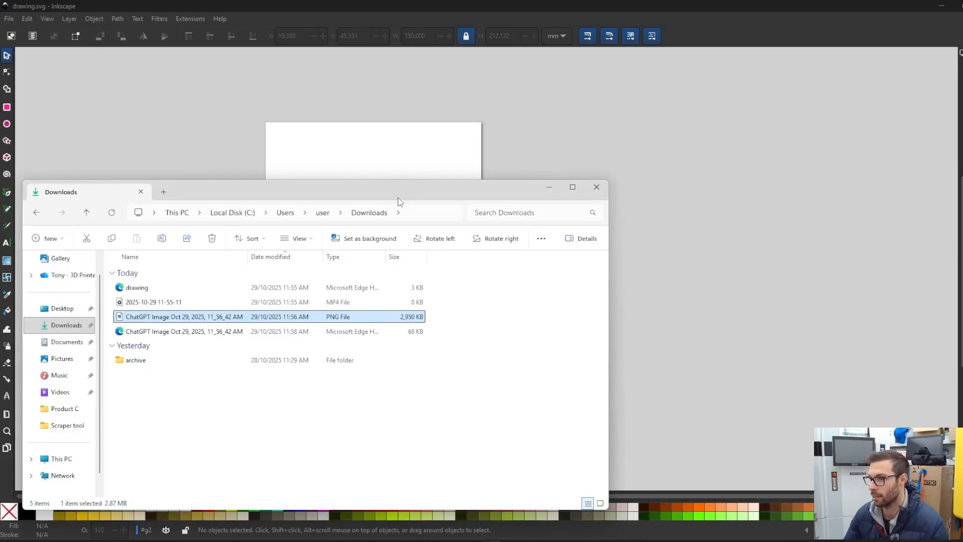
{"action": "left_click", "coordinate": [197, 334]}
{"action": "left_click_drag", "start_coordinate": [172, 336], "coordinate": [348, 137]}
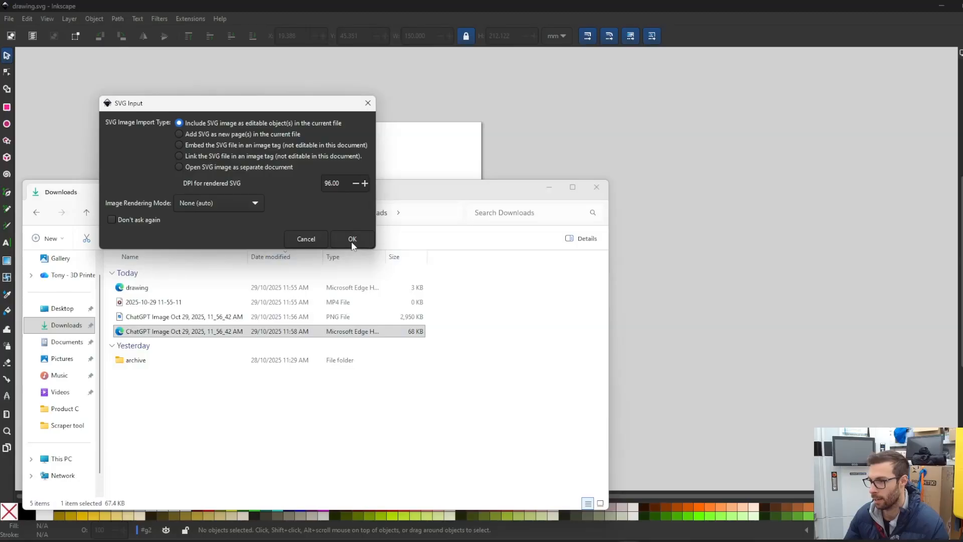
{"action": "left_click", "coordinate": [353, 239]}
{"action": "left_click", "coordinate": [338, 142]}
Select the tree group and set its width to 150 mm with the proportions locked
{"action": "left_click_drag", "start_coordinate": [302, 73], "coordinate": [777, 483]}
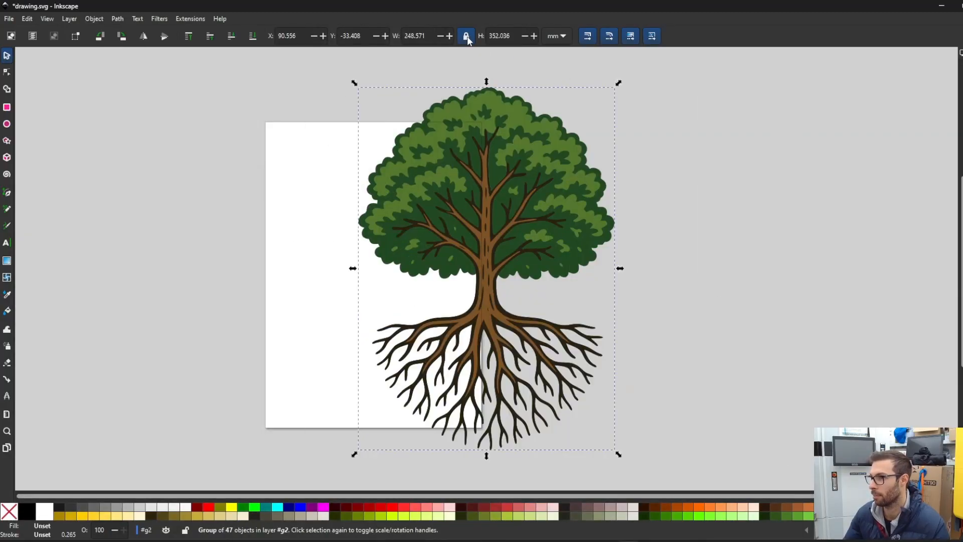
{"action": "left_click_drag", "start_coordinate": [432, 38], "coordinate": [393, 39]}
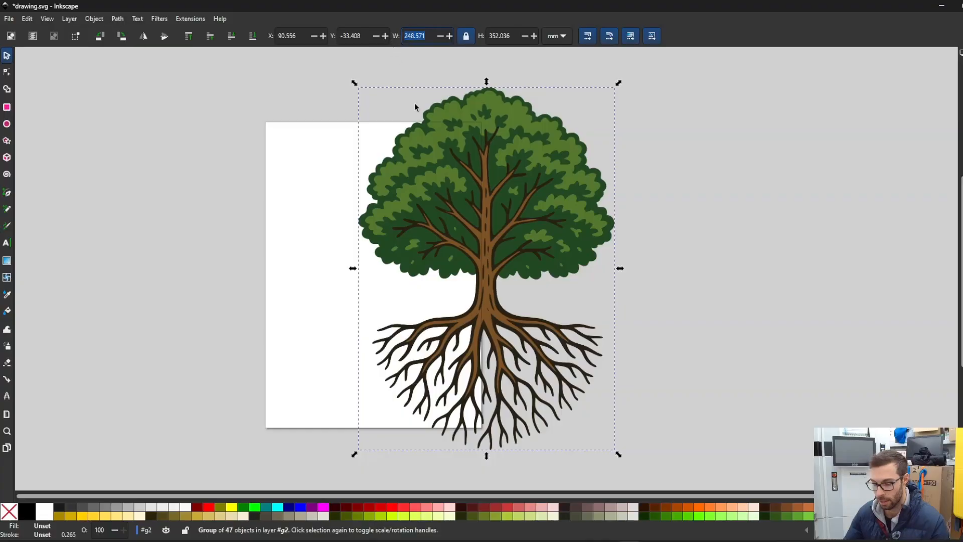
{"action": "type", "text": "1"}
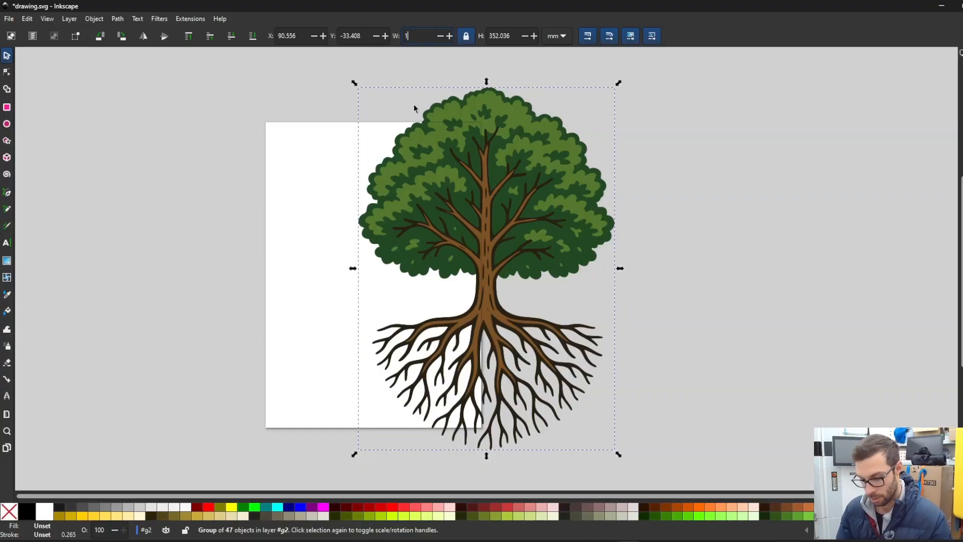
{"action": "type", "text": "50"}
{"action": "key", "text": "Return"}
Move the tree onto the page and set its width to 120 mm with the proportions locked
{"action": "left_click_drag", "start_coordinate": [425, 151], "coordinate": [345, 245]}
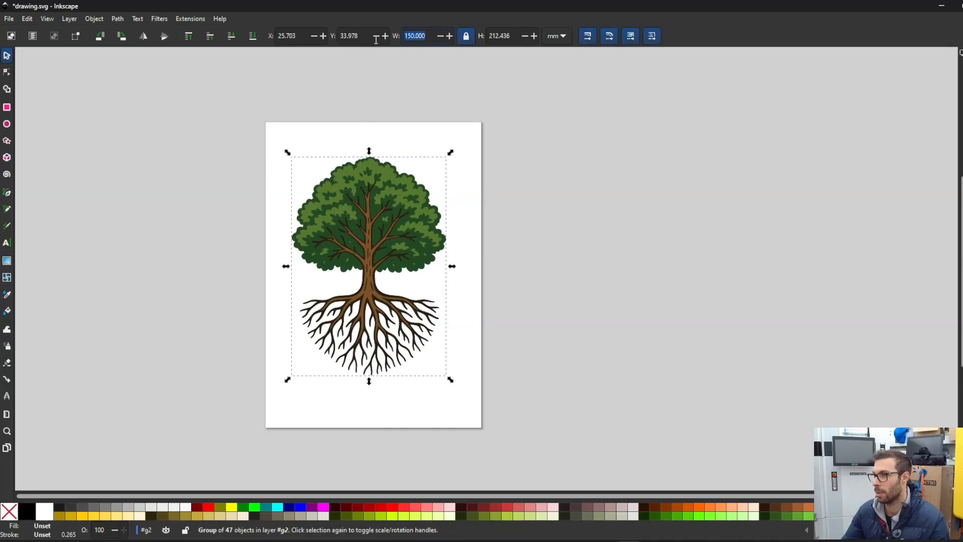
{"action": "type", "text": "120"}
{"action": "key", "text": "Return"}
Save the drawing and deselect the tree
{"action": "scroll", "coordinate": [307, 216], "scroll_direction": "up", "scroll_amount": 1, "text": "ctrl"}
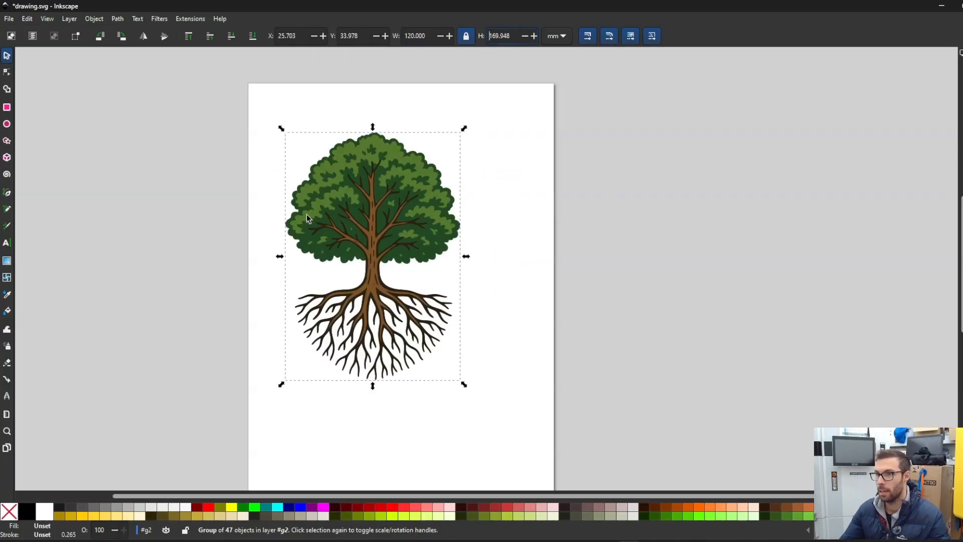
{"action": "scroll", "coordinate": [306, 215], "scroll_direction": "up", "scroll_amount": 1, "text": "ctrl"}
{"action": "key", "text": "ctrl+s"}
{"action": "left_click", "coordinate": [183, 150]}
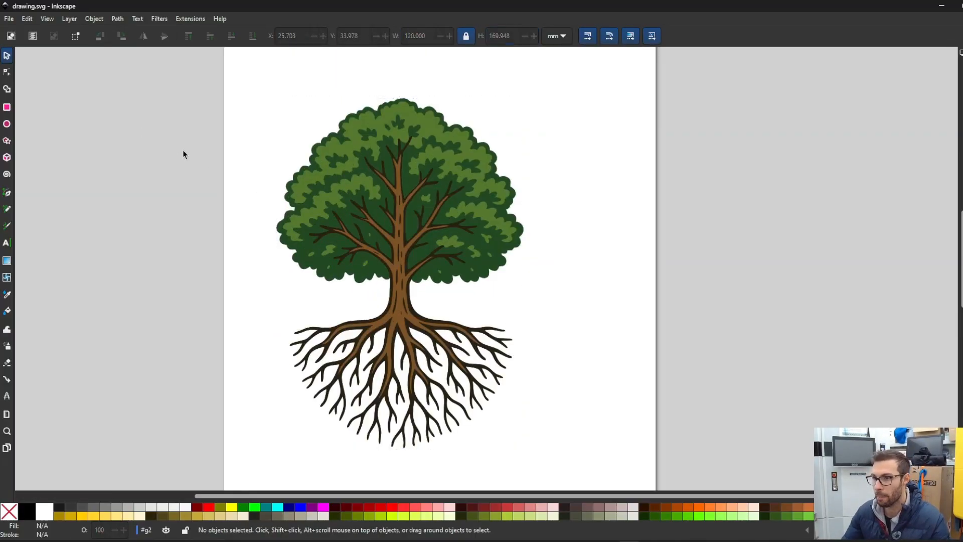
Add a text object with the person's first name and move it to the upper-left edge of the tree's foliage
{"action": "key", "text": "t"}
{"action": "left_click", "coordinate": [136, 139]}
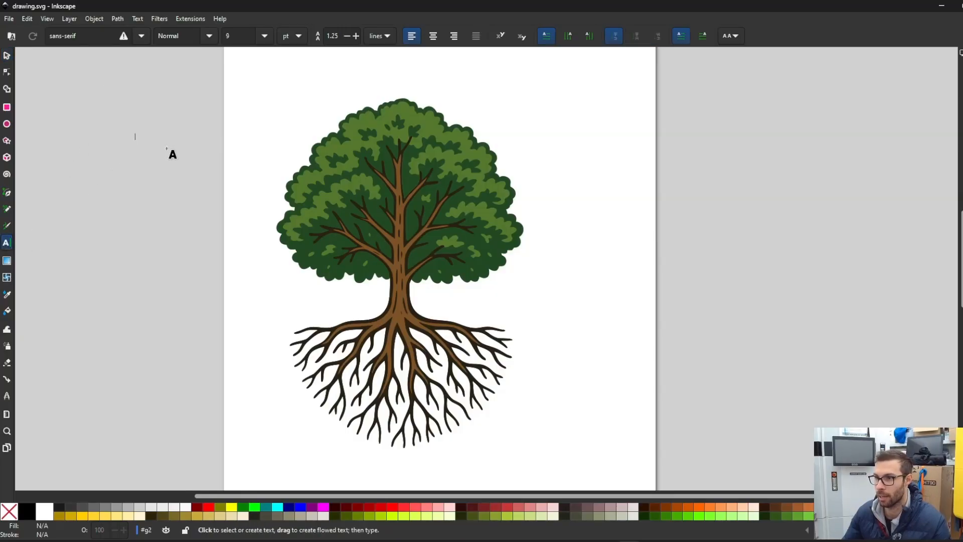
{"action": "type", "text": "Toni"}
{"action": "key", "text": "ctrl+a"}
{"action": "left_click", "coordinate": [7, 55]}
{"action": "left_click_drag", "start_coordinate": [140, 140], "coordinate": [277, 173]}
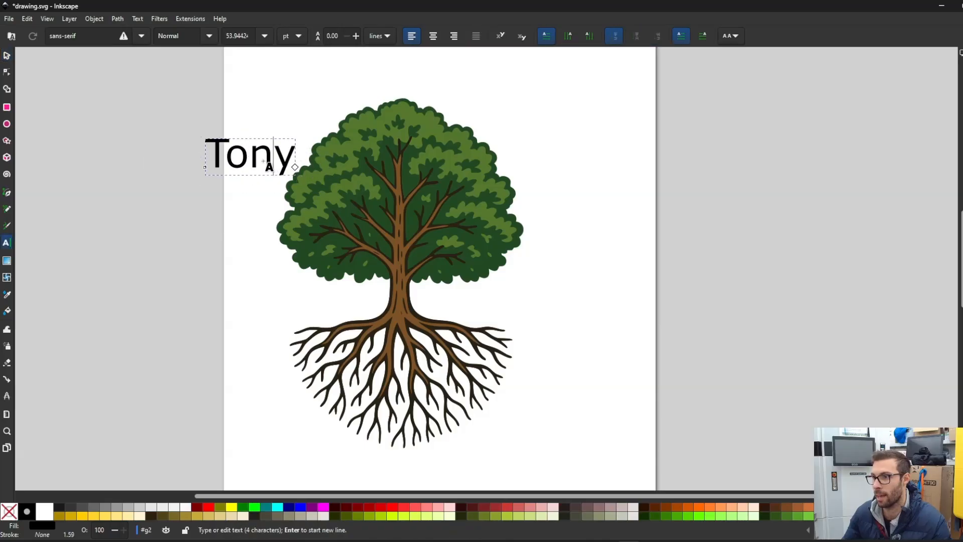
Move the name text onto the middle of the tree's foliage and convert it to an editable path
{"action": "key", "text": "ctrl+a"}
{"action": "left_click", "coordinate": [7, 55]}
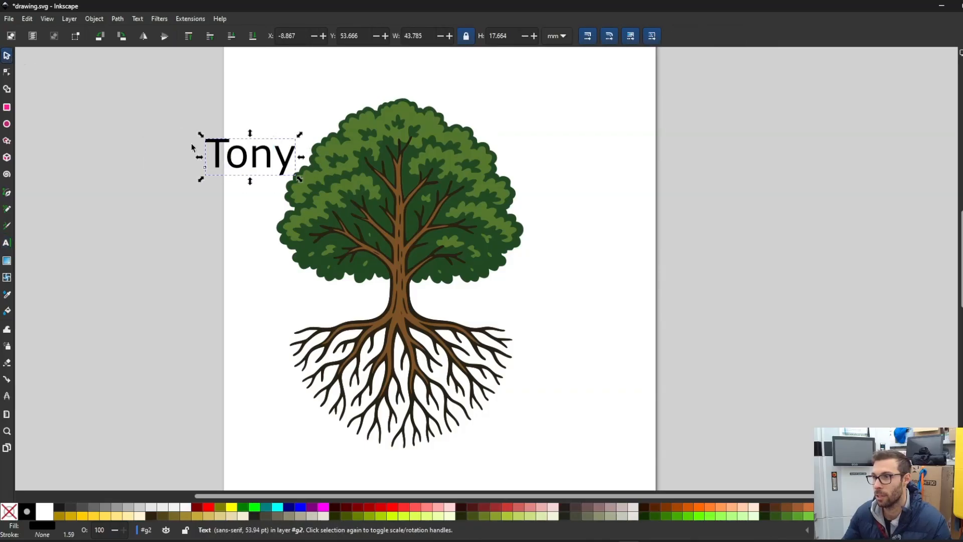
{"action": "left_click_drag", "start_coordinate": [268, 165], "coordinate": [413, 215]}
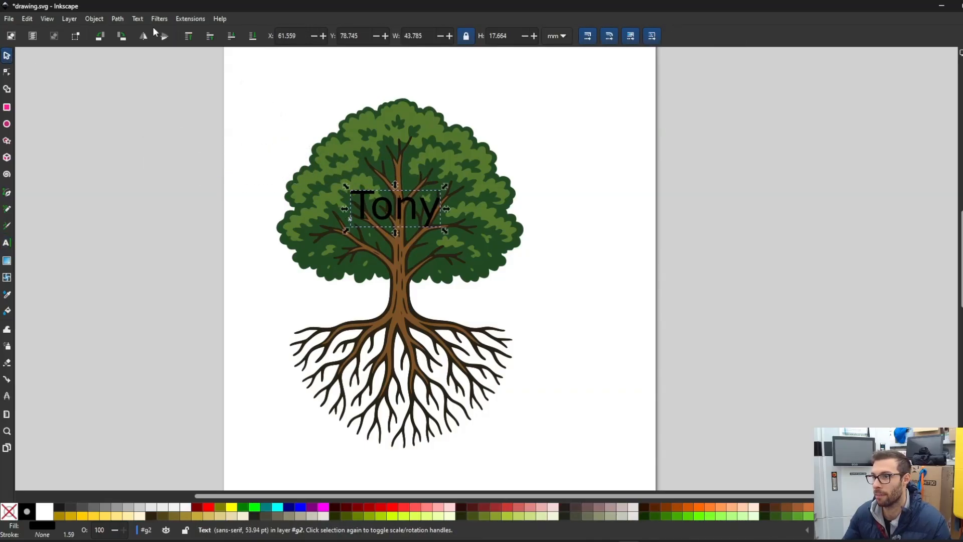
{"action": "left_click", "coordinate": [101, 22]}
{"action": "mouse_move", "coordinate": [112, 20]}
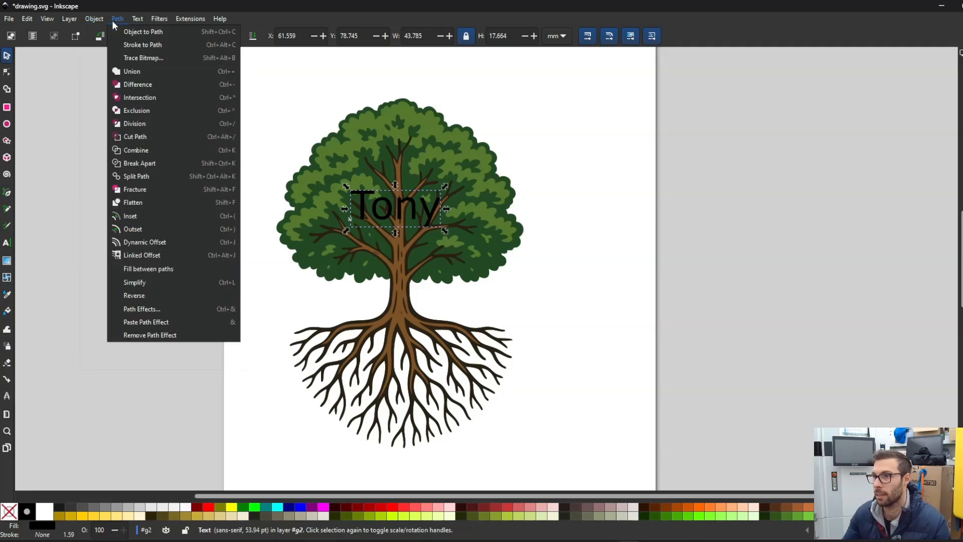
{"action": "left_click", "coordinate": [136, 31]}
{"action": "double_click", "coordinate": [365, 206]}
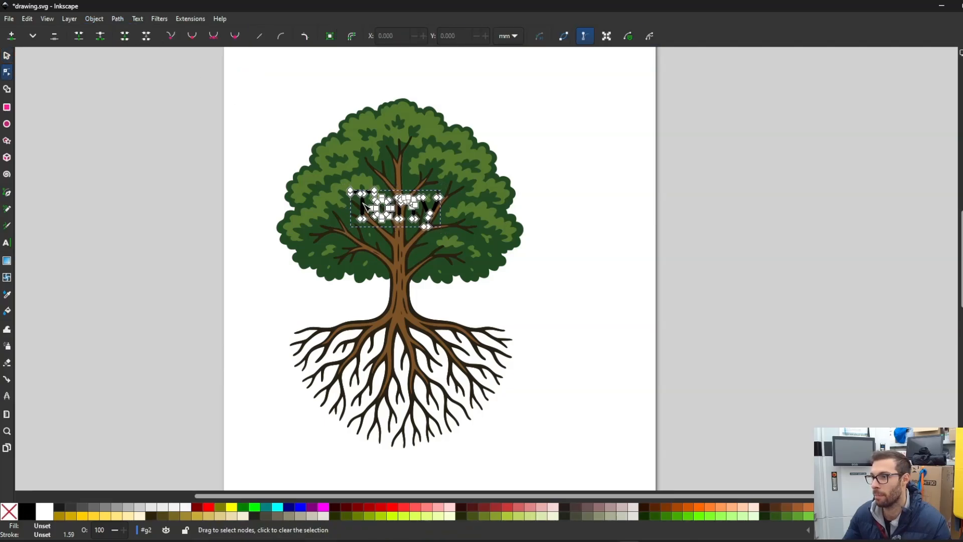
Try moving the light-green foliage shape away from the tree, and undo the move
{"action": "left_click", "coordinate": [336, 156]}
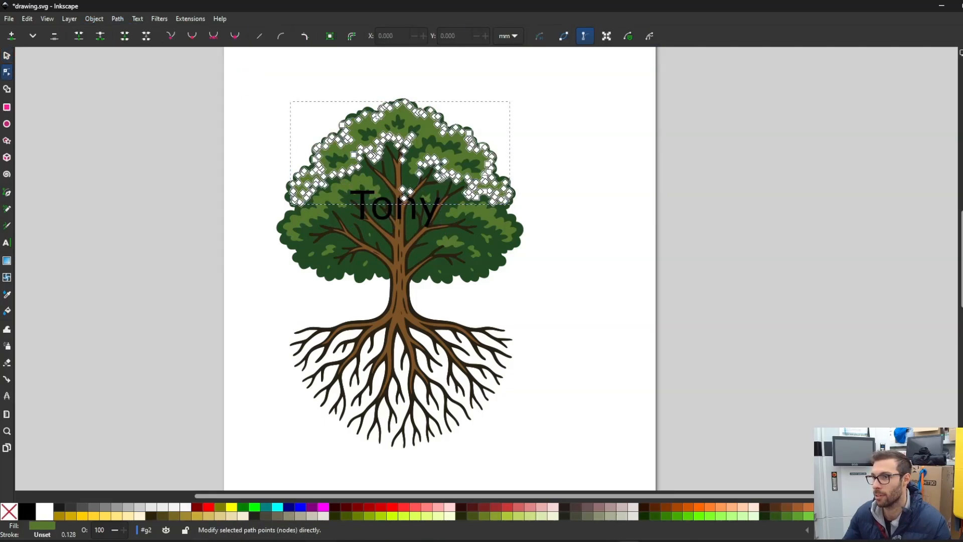
{"action": "left_click", "coordinate": [7, 55]}
{"action": "left_click_drag", "start_coordinate": [348, 149], "coordinate": [247, 113]}
{"action": "key", "text": "ctrl+z"}
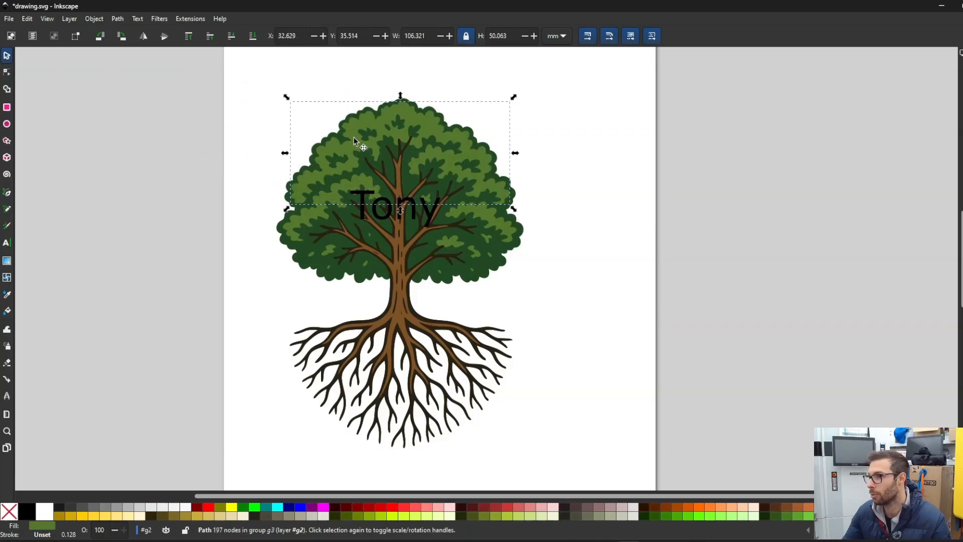
{"action": "scroll", "coordinate": [366, 128], "scroll_direction": "up", "scroll_amount": 2, "text": "ctrl"}
{"action": "left_click_drag", "start_coordinate": [382, 131], "coordinate": [492, 104]}
{"action": "key", "text": "ctrl+z"}
Try moving the dark-green base shape out of the tree group, undo the move and deselect everything
{"action": "left_click", "coordinate": [315, 161]}
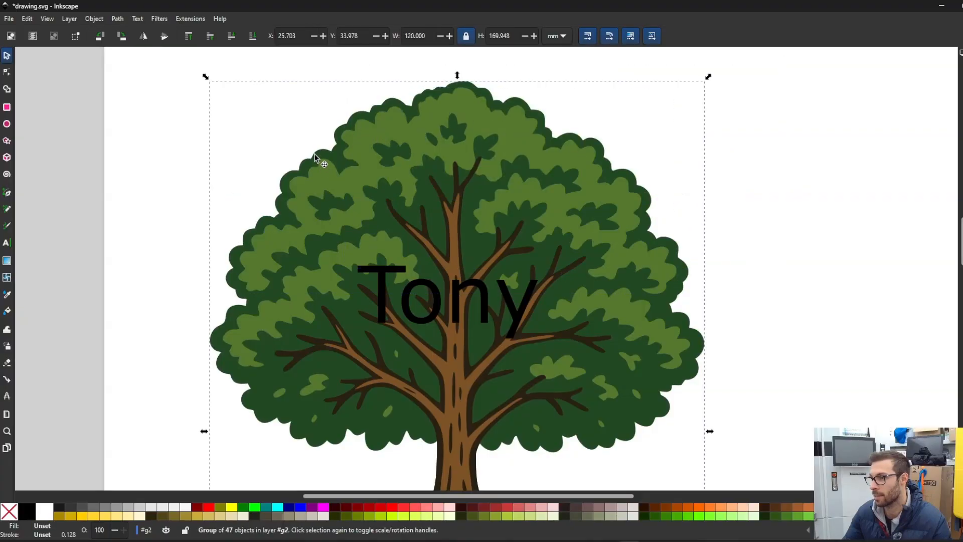
{"action": "scroll", "coordinate": [315, 161], "scroll_direction": "down", "scroll_amount": 2, "text": "ctrl"}
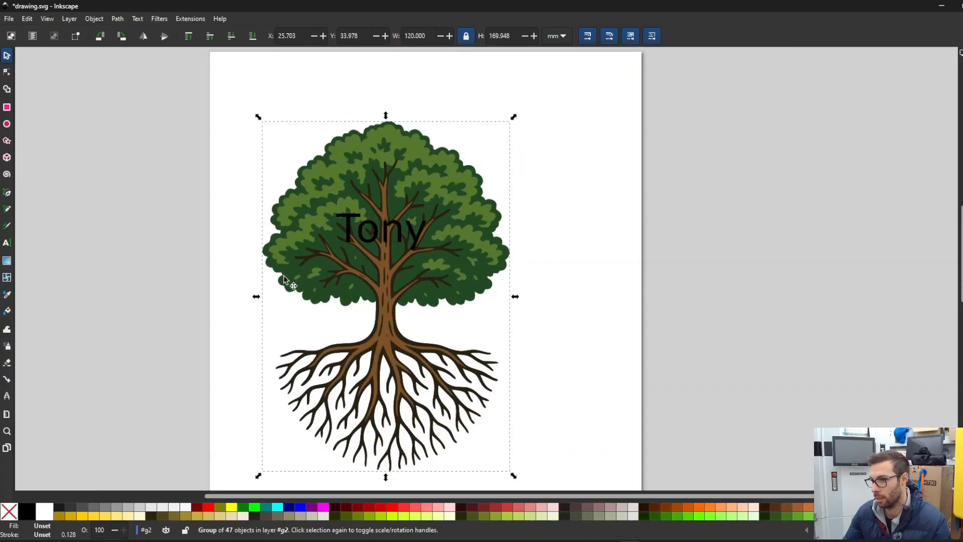
{"action": "double_click", "coordinate": [318, 301]}
{"action": "left_click_drag", "start_coordinate": [318, 301], "coordinate": [239, 308]}
{"action": "key", "text": "ctrl+z"}
{"action": "left_click", "coordinate": [597, 254]}
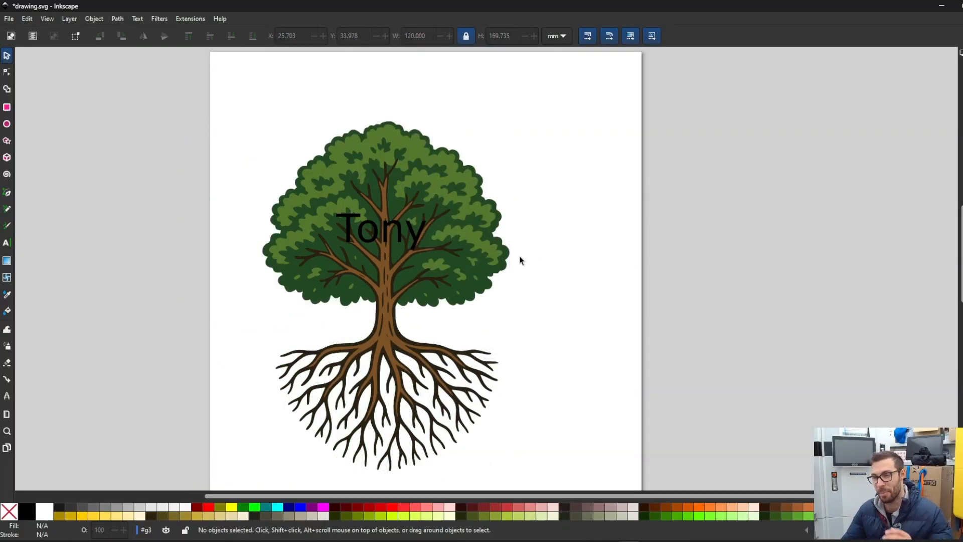
Delete the name lettering from the foliage and save the drawing
{"action": "left_click", "coordinate": [388, 224]}
{"action": "key", "text": "Delete"}
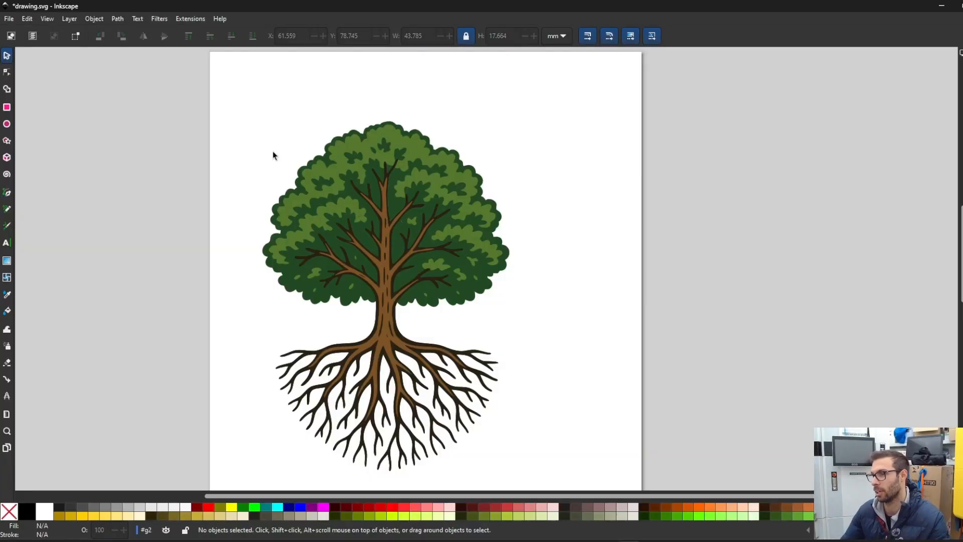
{"action": "key", "text": "ctrl+s"}
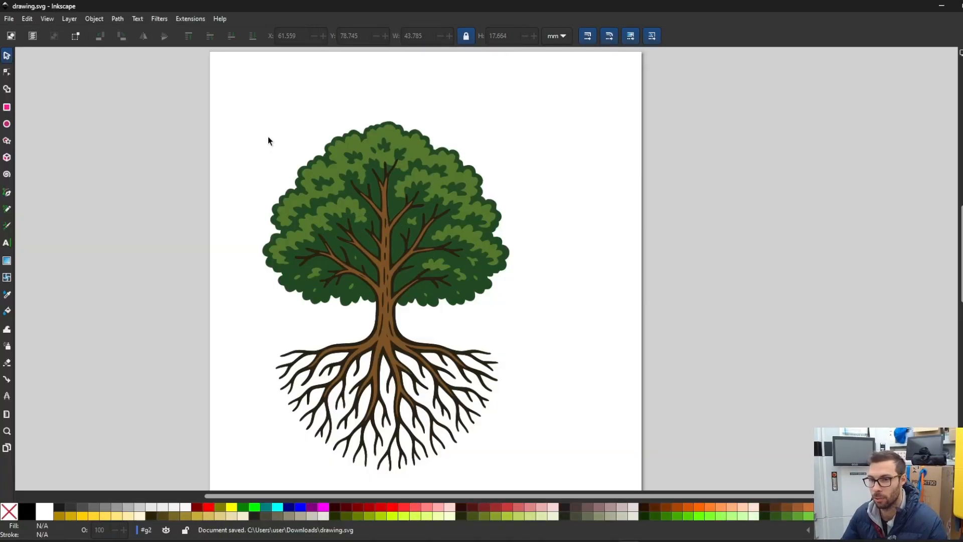
{"action": "left_click_drag", "start_coordinate": [268, 138], "coordinate": [618, 421]}
Switch to Blender and import drawing.svg from the Downloads folder as Scalable Vector Graphics
{"action": "scroll", "coordinate": [628, 377], "scroll_direction": "up", "scroll_amount": 5}
{"action": "left_click", "coordinate": [628, 377]}
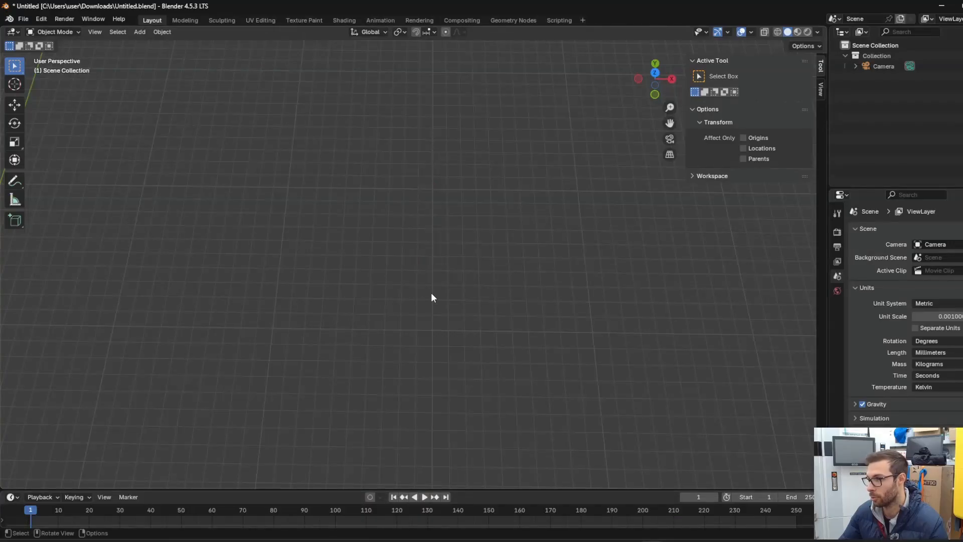
{"action": "scroll", "coordinate": [400, 252], "scroll_direction": "down", "scroll_amount": 3}
{"action": "scroll", "coordinate": [400, 252], "scroll_direction": "up", "scroll_amount": 1}
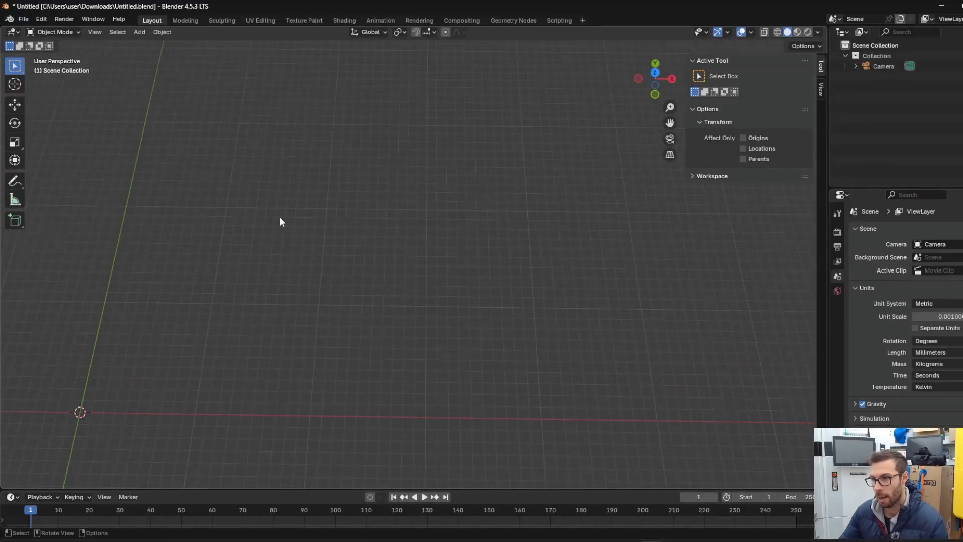
{"action": "left_click", "coordinate": [23, 19]}
{"action": "mouse_move", "coordinate": [116, 169]}
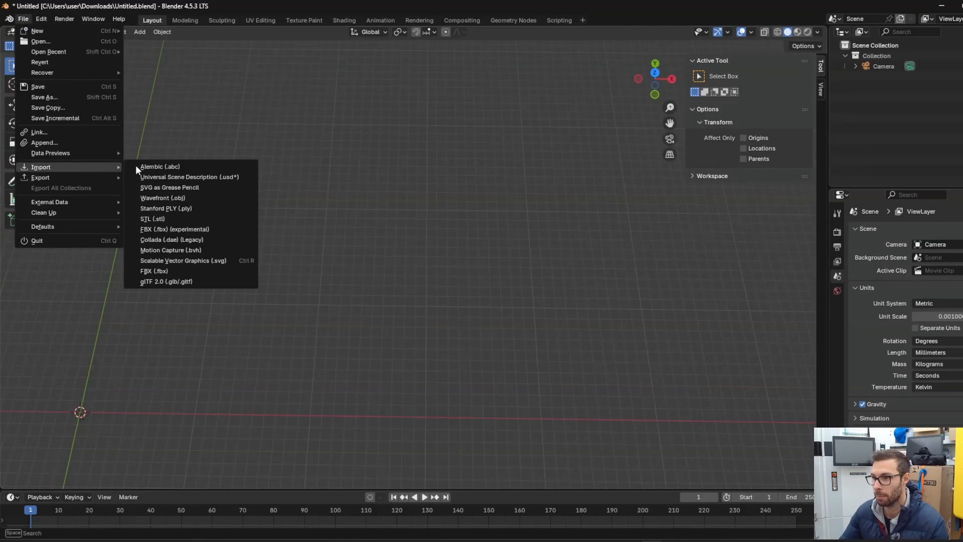
{"action": "left_click", "coordinate": [228, 259]}
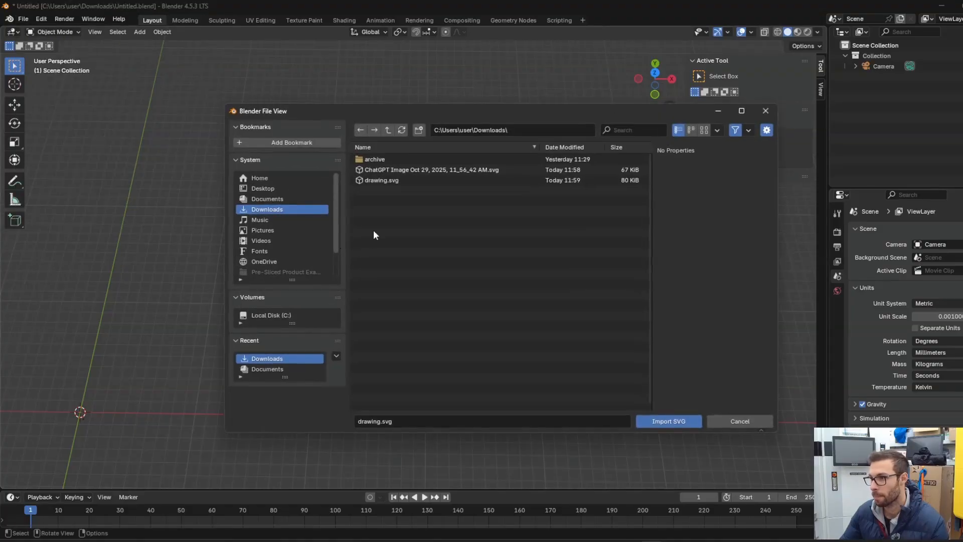
{"action": "left_click", "coordinate": [398, 180]}
{"action": "double_click", "coordinate": [393, 180]}
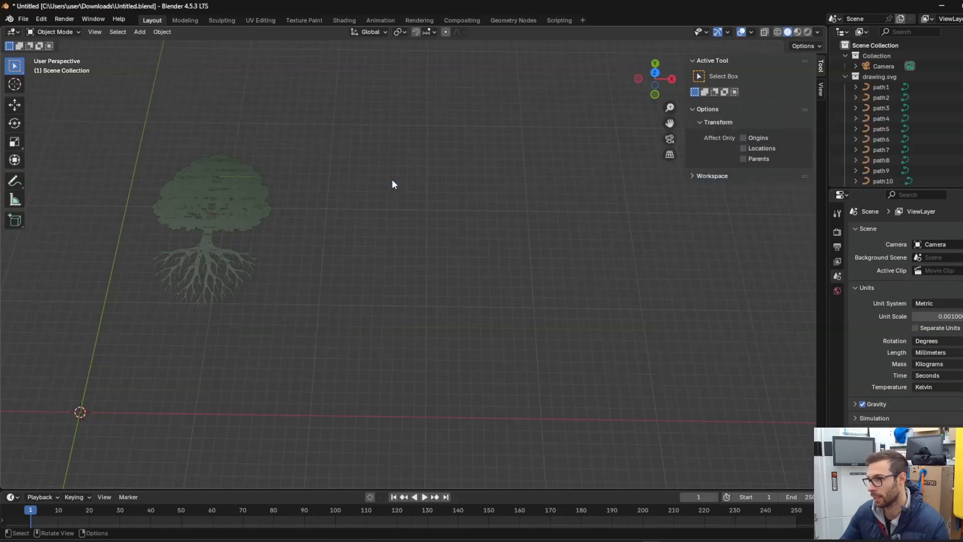
Select the imported tree's full base outline, path1, and set its extrusion to 1 mm
{"action": "middle_click_drag", "start_coordinate": [400, 243], "coordinate": [419, 256]}
{"action": "left_click", "coordinate": [420, 258]}
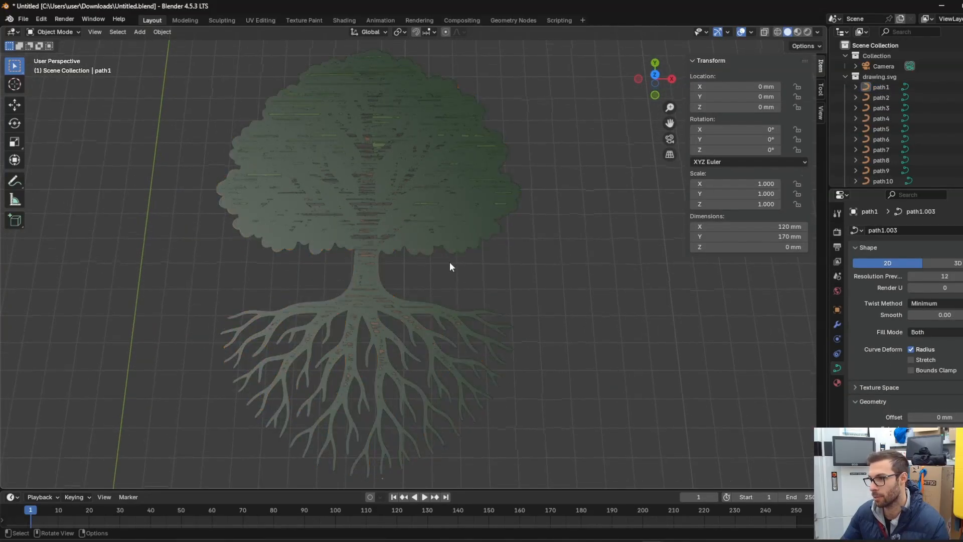
{"action": "scroll", "coordinate": [362, 218], "scroll_direction": "down", "scroll_amount": 2}
{"action": "left_click", "coordinate": [319, 146]}
{"action": "left_click", "coordinate": [257, 114]}
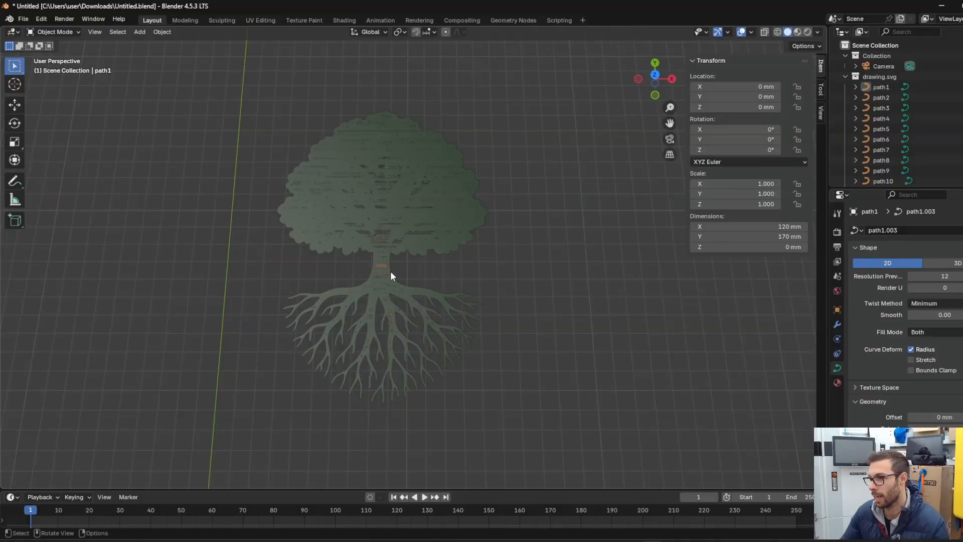
{"action": "scroll", "coordinate": [409, 269], "scroll_direction": "up", "scroll_amount": 3}
{"action": "left_click", "coordinate": [419, 256]}
{"action": "scroll", "coordinate": [438, 252], "scroll_direction": "down", "scroll_amount": 2}
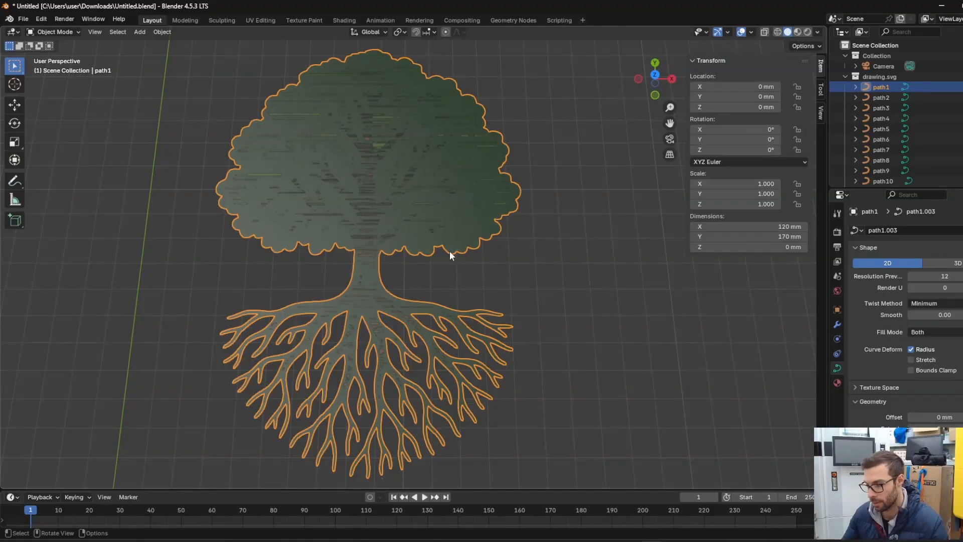
{"action": "left_click", "coordinate": [481, 270]}
{"action": "left_click", "coordinate": [466, 246]}
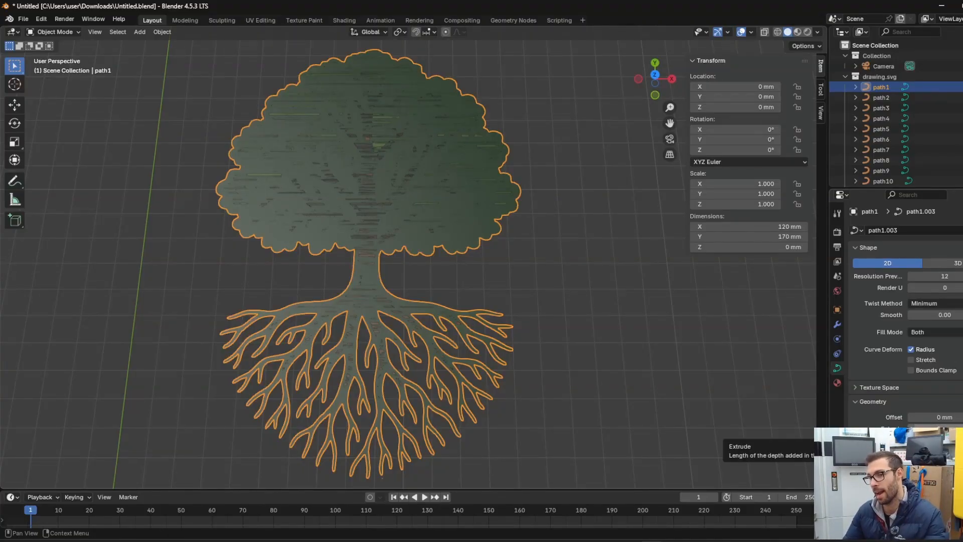
{"action": "left_click", "coordinate": [936, 429]}
{"action": "type", "text": "1"}
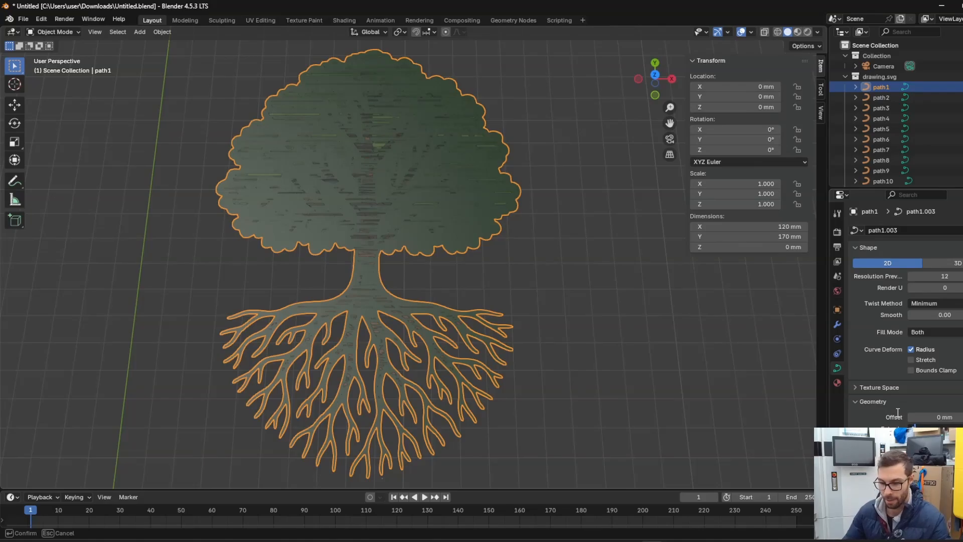
{"action": "key", "text": "Return"}
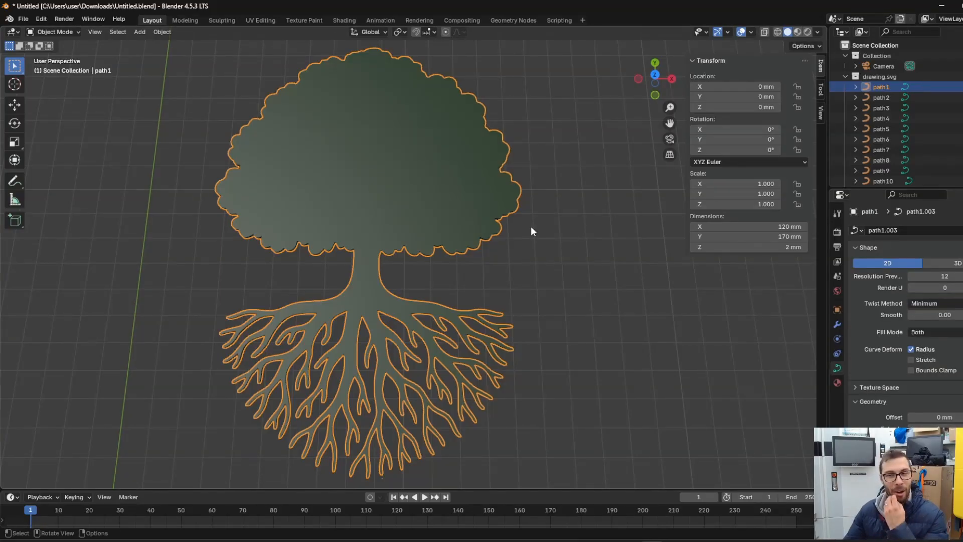
View the extruded base at an angle and check its thickness in the object dimensions
{"action": "middle_click_drag", "start_coordinate": [532, 231], "coordinate": [451, 180]}
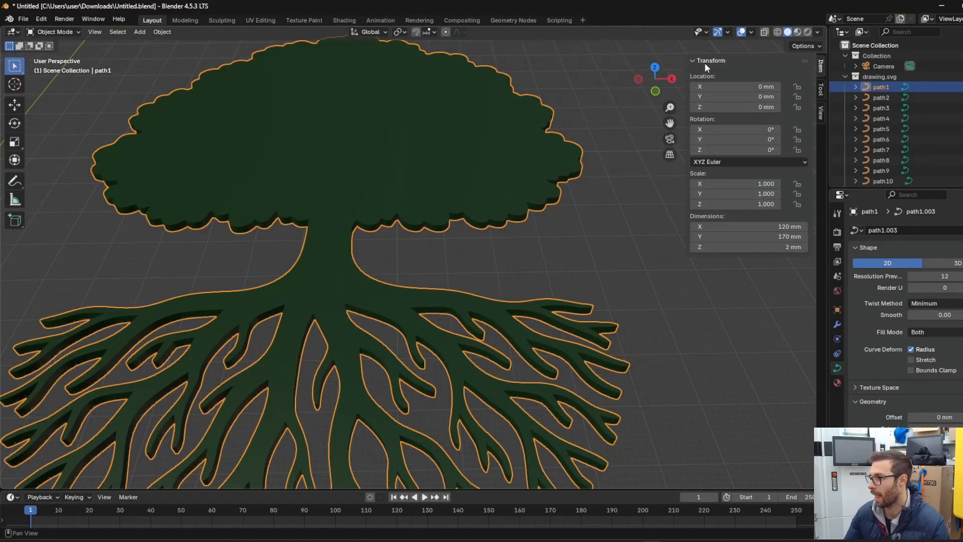
{"action": "key", "text": "n"}
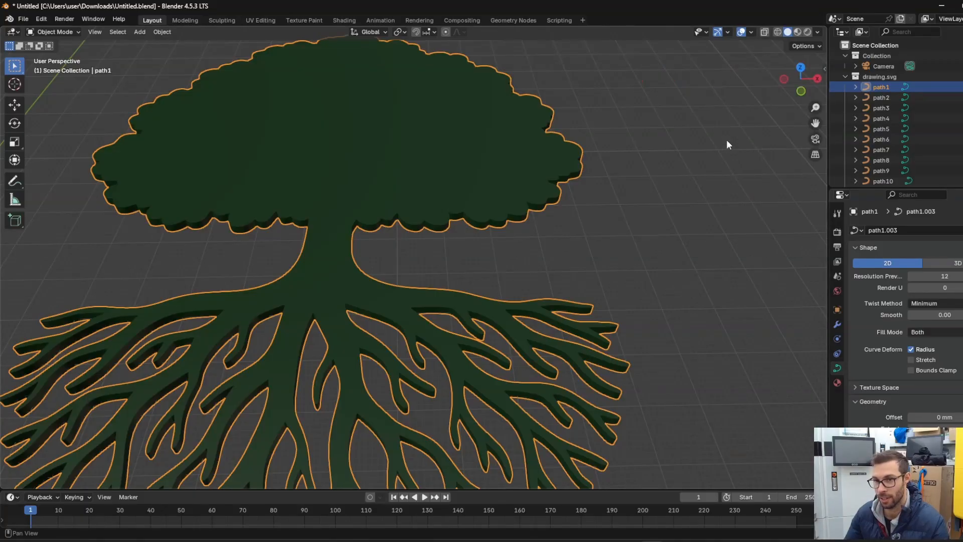
{"action": "key", "text": "n"}
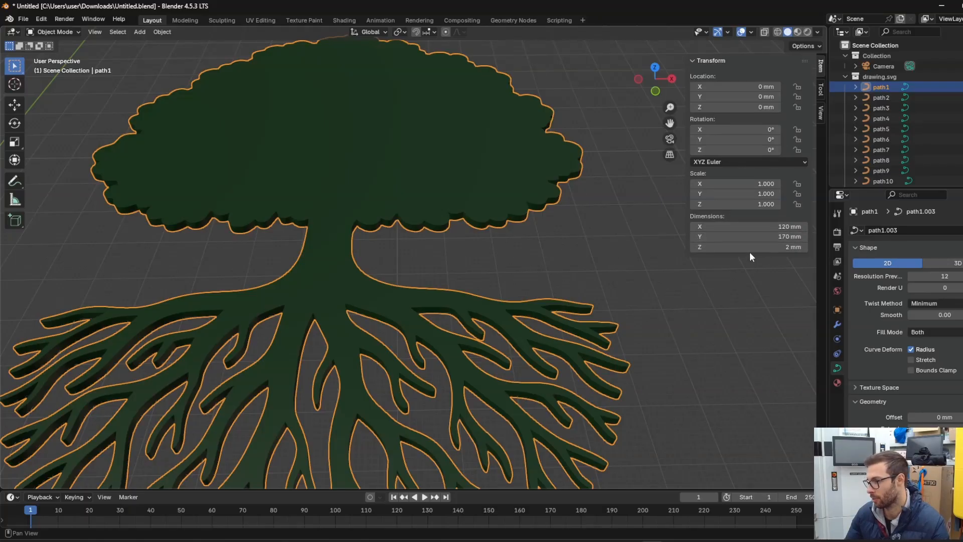
Hide the base outline path1 so that only the tree's detail shapes remain in the viewport
{"action": "middle_click_drag", "start_coordinate": [524, 207], "coordinate": [562, 213]}
{"action": "scroll", "coordinate": [528, 190], "scroll_direction": "down", "scroll_amount": 2}
{"action": "left_click", "coordinate": [962, 87]}
{"action": "scroll", "coordinate": [561, 202], "scroll_direction": "down", "scroll_amount": 1}
{"action": "left_click", "coordinate": [412, 195]}
{"action": "left_click", "coordinate": [380, 73]}
{"action": "left_click_drag", "start_coordinate": [173, 67], "coordinate": [567, 482]}
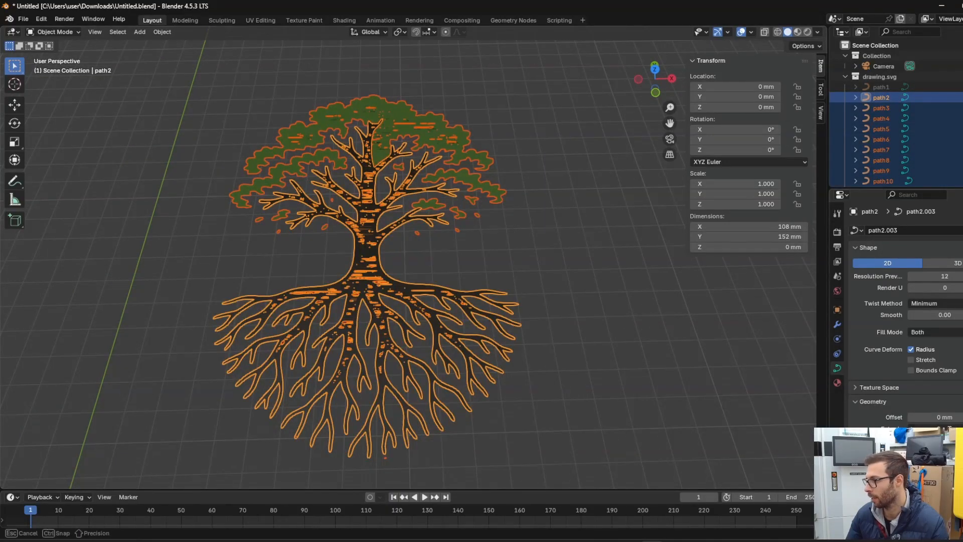
{"action": "key", "text": "Return"}
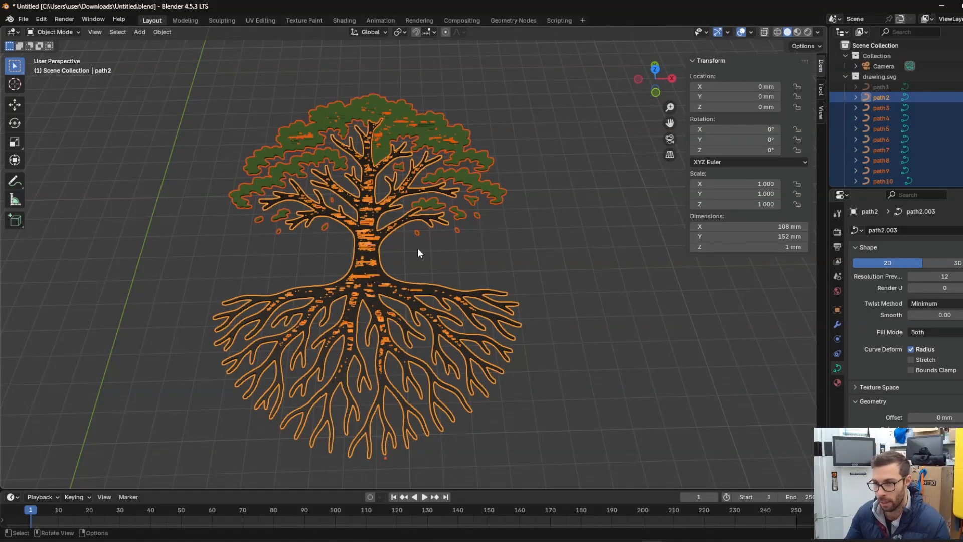
{"action": "left_click", "coordinate": [622, 410]}
{"action": "key", "text": "ctrl+z"}
{"action": "key", "text": "ctrl+z"}
Select all the visible detail paths and extrude them together to a thickness of 1 mm
{"action": "left_click_drag", "start_coordinate": [597, 332], "coordinate": [498, 234]}
{"action": "left_click", "coordinate": [498, 234]}
{"action": "left_click_drag", "start_coordinate": [182, 79], "coordinate": [597, 464]}
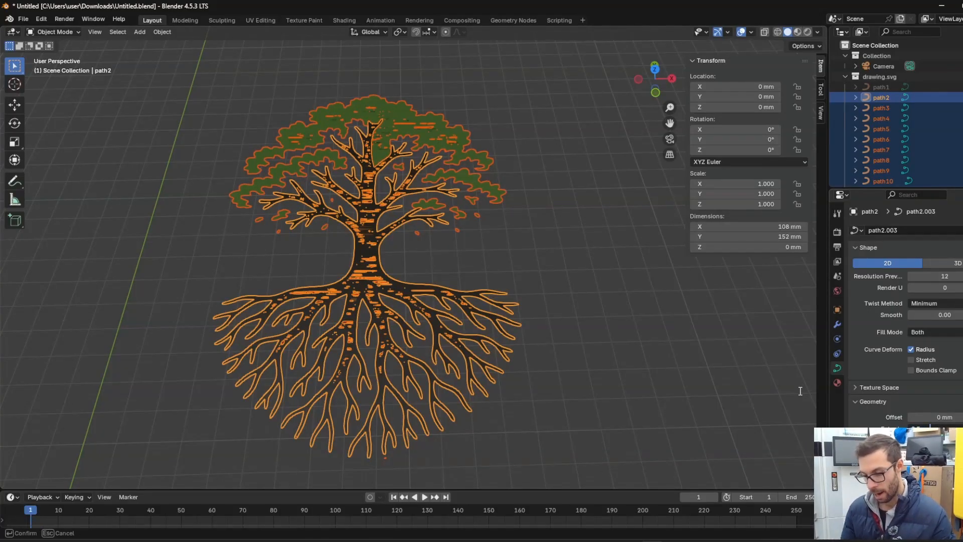
{"action": "key", "text": "Return"}
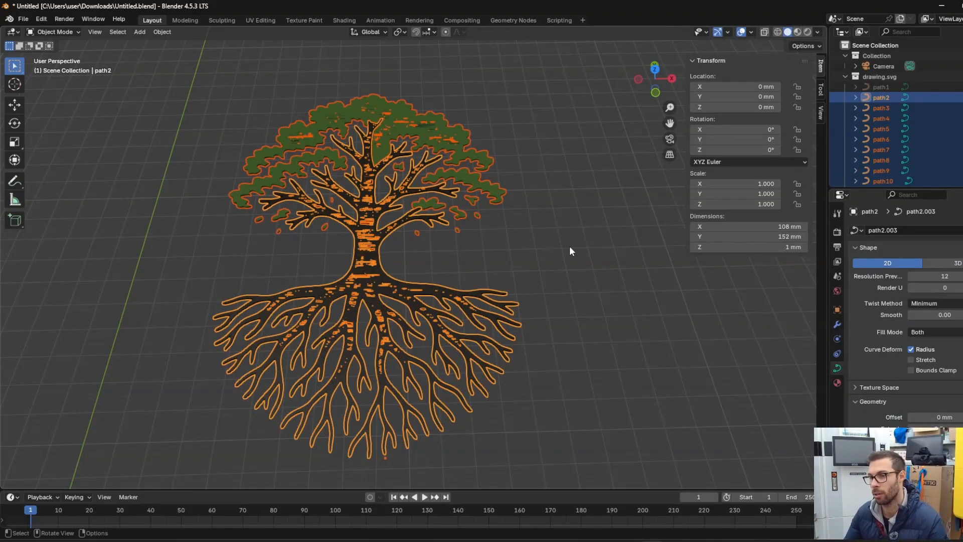
Set the Z location of all selected detail paths to 1.5 mm, unhide path1 and clear the selection
{"action": "left_click", "coordinate": [730, 107]}
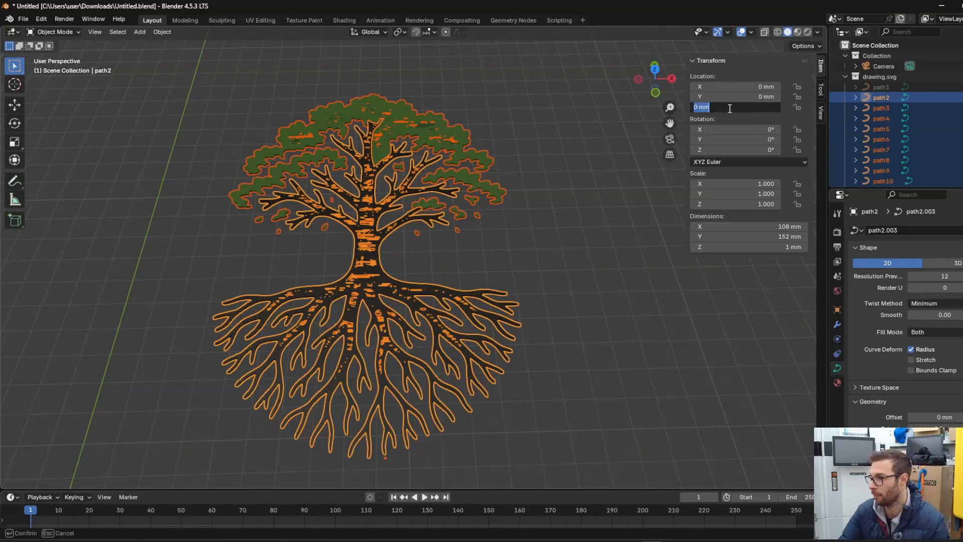
{"action": "type", "text": "1.5m"}
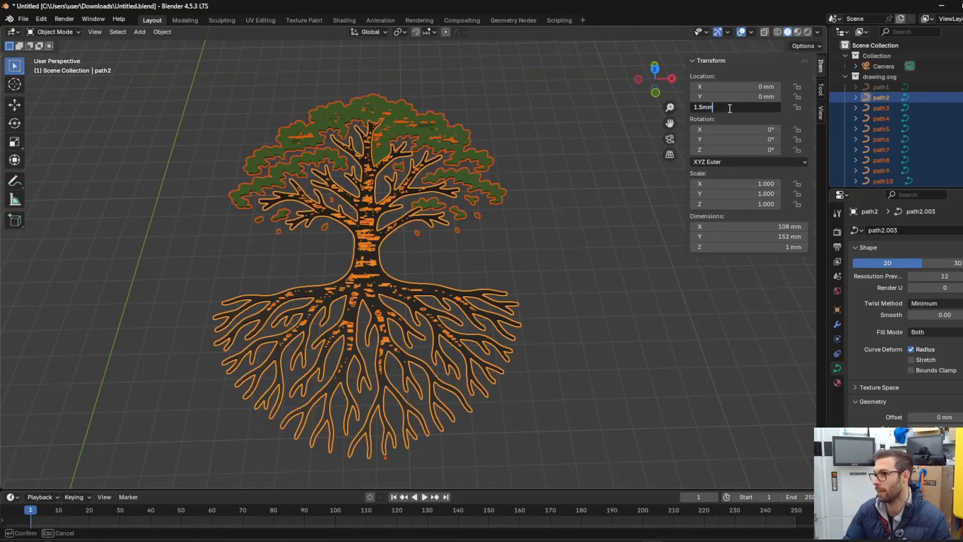
{"action": "key", "text": "Return"}
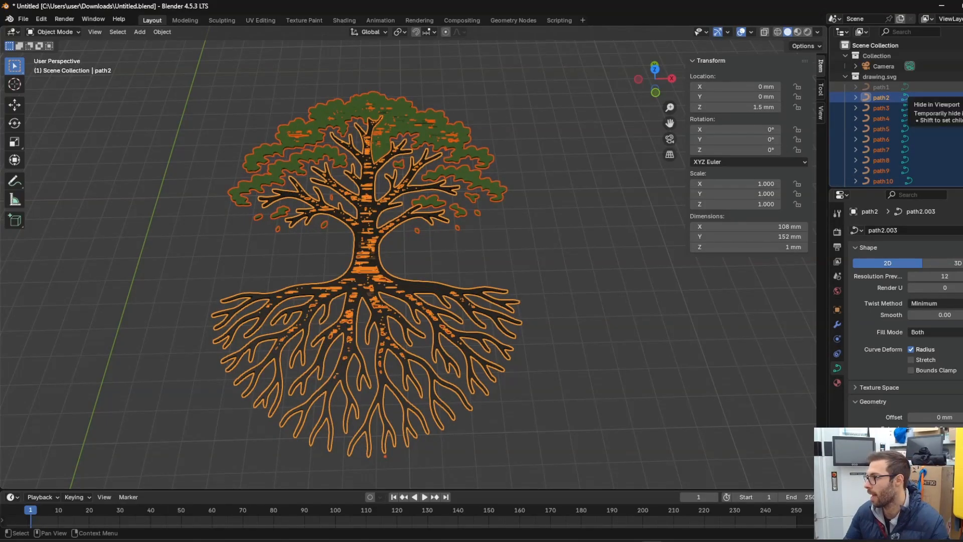
{"action": "left_click", "coordinate": [961, 87]}
{"action": "left_click", "coordinate": [519, 227]}
Inspect the overlapping surfaces on the trunk and select its inner brown shape, path6
{"action": "middle_click_drag", "start_coordinate": [435, 219], "coordinate": [363, 207]}
{"action": "scroll", "coordinate": [357, 202], "scroll_direction": "up", "scroll_amount": 3}
{"action": "left_click", "coordinate": [301, 197]}
{"action": "left_click", "coordinate": [268, 227]}
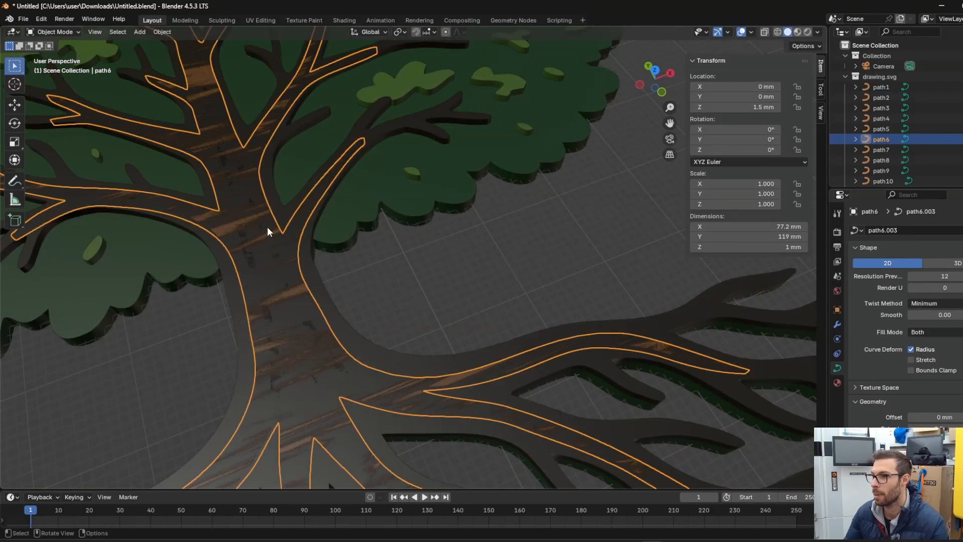
{"action": "left_click", "coordinate": [288, 224]}
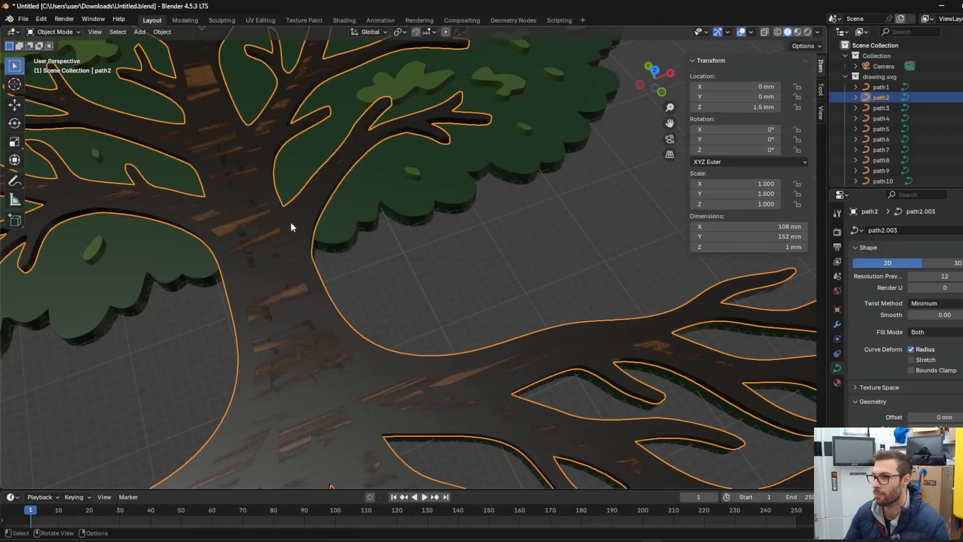
{"action": "left_click", "coordinate": [238, 231]}
{"action": "scroll", "coordinate": [236, 226], "scroll_direction": "down", "scroll_amount": 6}
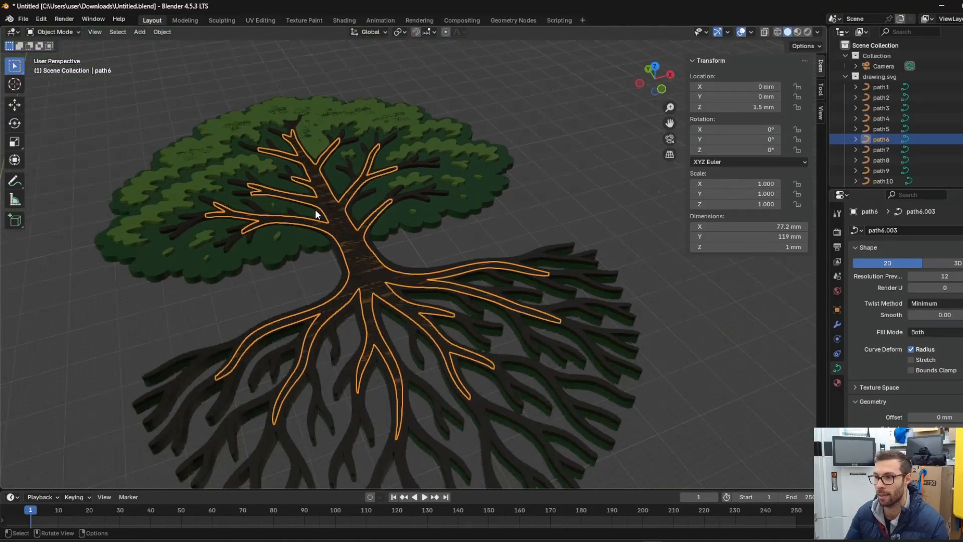
Save the Blender project containing the layered tree paths
{"action": "mouse_move", "coordinate": [315, 210]}
{"action": "middle_mouse_down"}
{"action": "mouse_move", "coordinate": [329, 236]}
{"action": "mouse_move", "coordinate": [322, 219]}
{"action": "middle_mouse_up"}
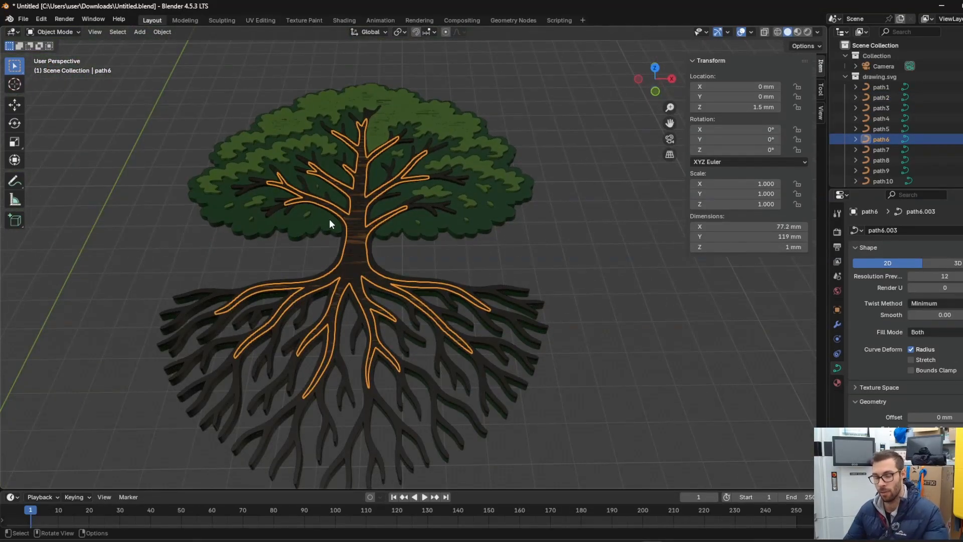
{"action": "key", "text": "ctrl+s"}
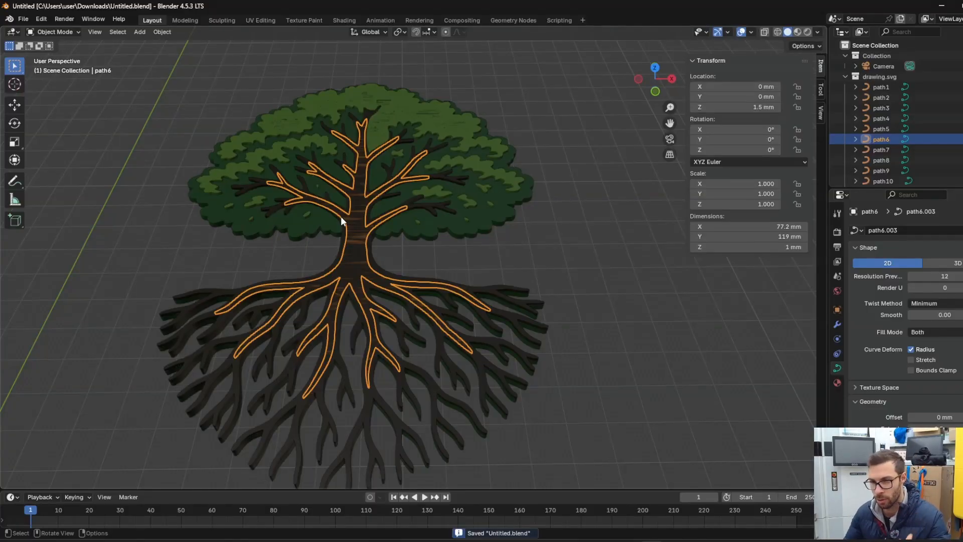
{"action": "middle_click_drag", "start_coordinate": [480, 202], "coordinate": [401, 203]}
{"action": "left_click", "coordinate": [186, 98]}
{"action": "key", "text": "ctrl+s"}
Select all the tree paths and export only the selection as tree stl.stl to the Downloads folder
{"action": "left_click_drag", "start_coordinate": [196, 87], "coordinate": [590, 449]}
{"action": "left_click", "coordinate": [24, 18]}
{"action": "mouse_move", "coordinate": [42, 179]}
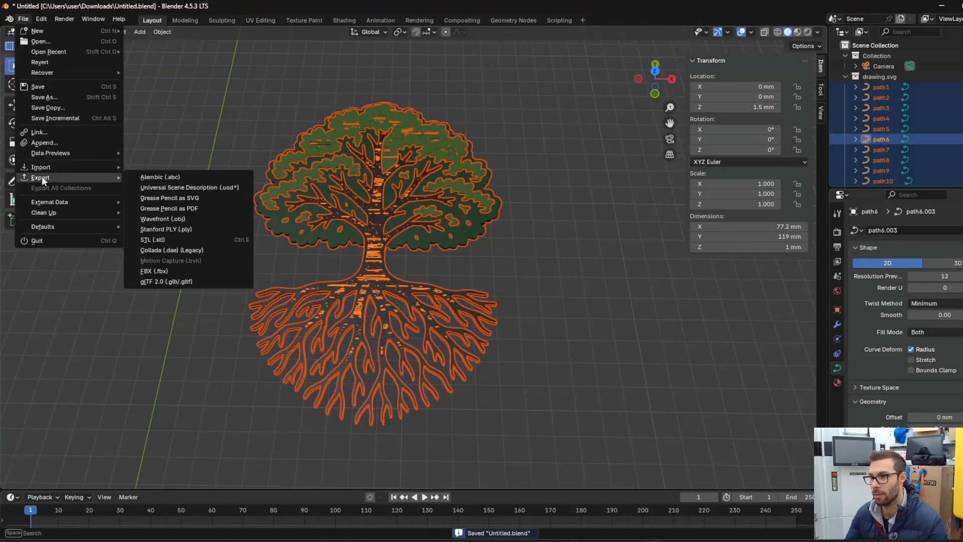
{"action": "left_click", "coordinate": [153, 239]}
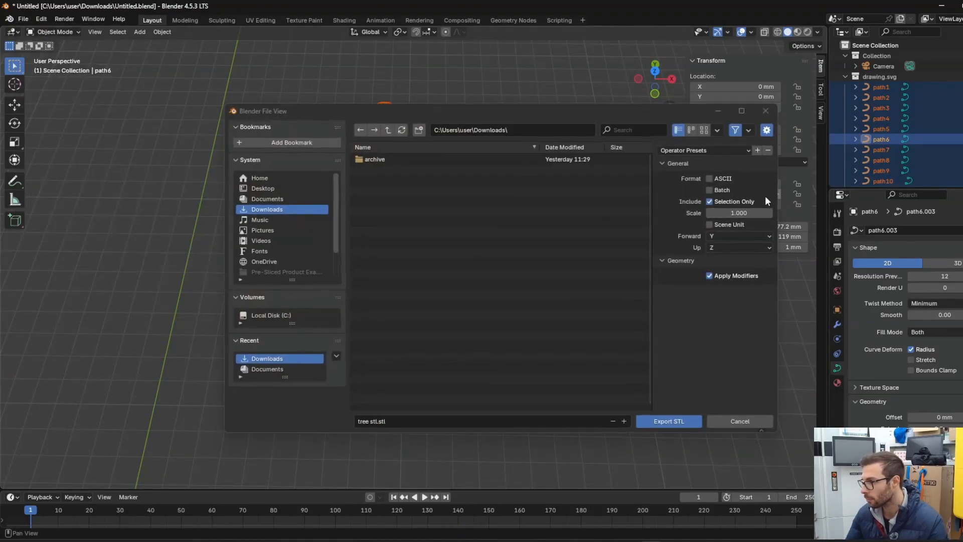
{"action": "left_click", "coordinate": [389, 422]}
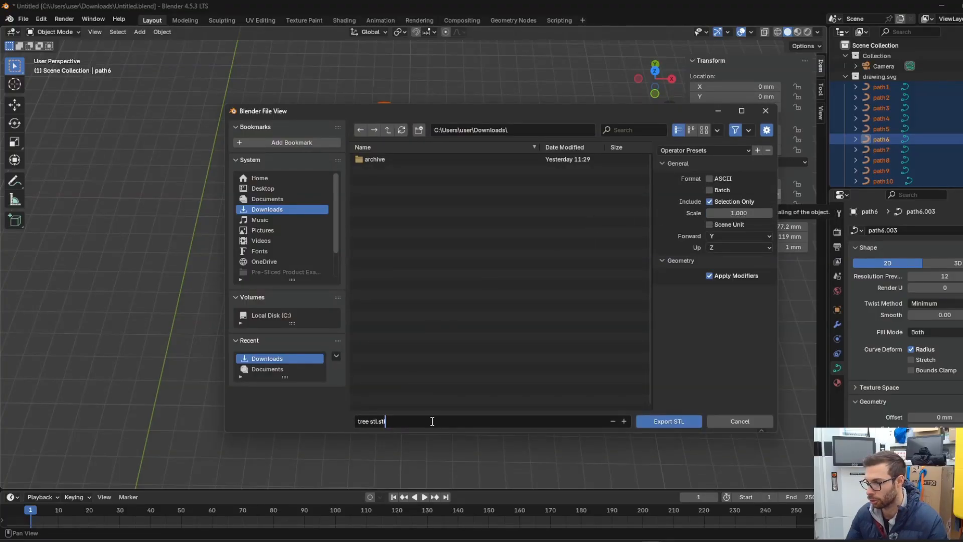
{"action": "left_click", "coordinate": [667, 421]}
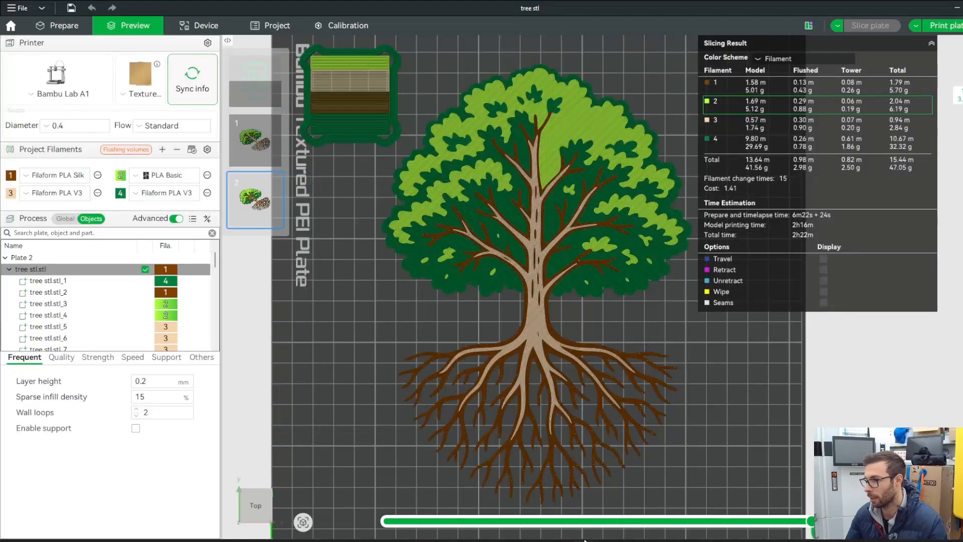
In Bambu Studio, return to the preparation view, delete all existing models and remove the extra plate
{"action": "left_click", "coordinate": [61, 25]}
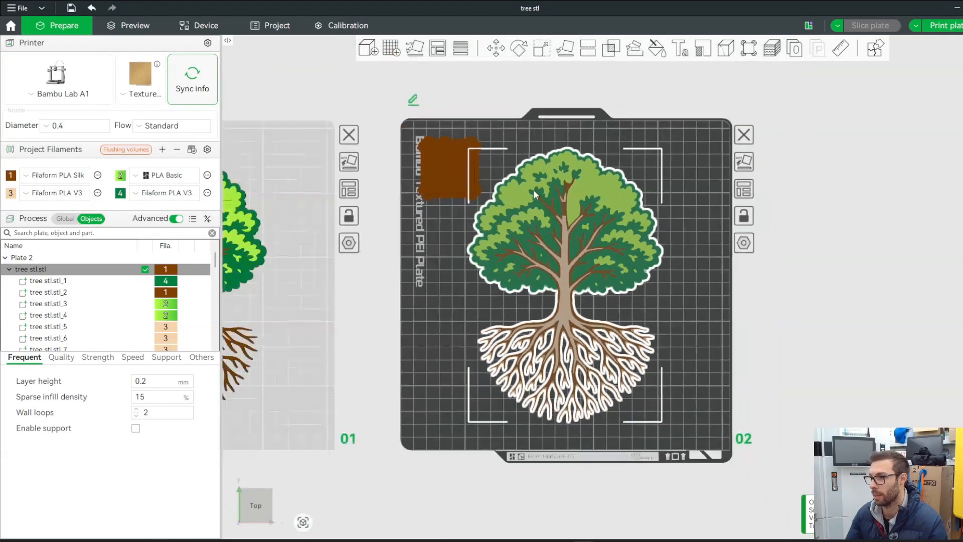
{"action": "key", "text": "ctrl+a"}
{"action": "key", "text": "Delete"}
{"action": "right_click_drag", "start_coordinate": [533, 189], "coordinate": [864, 172]}
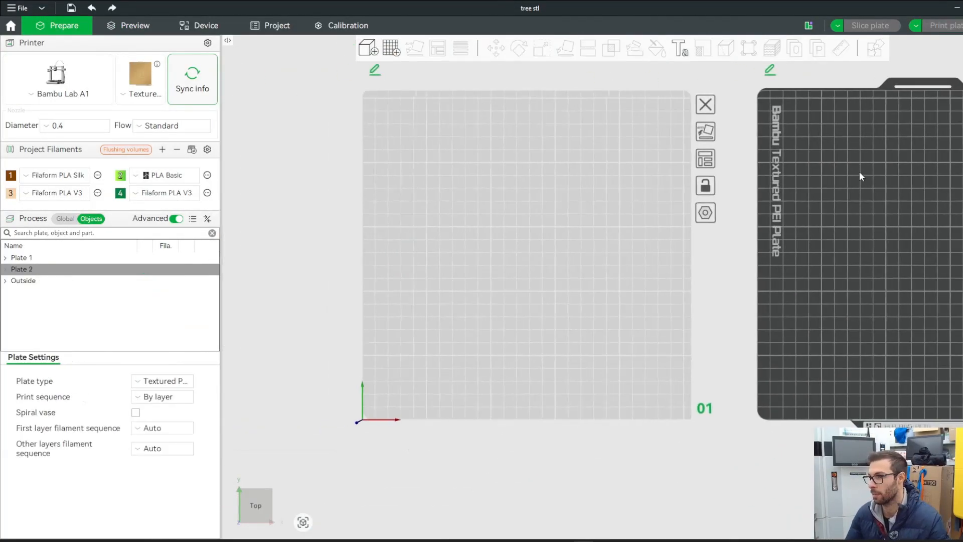
{"action": "left_click", "coordinate": [705, 105]}
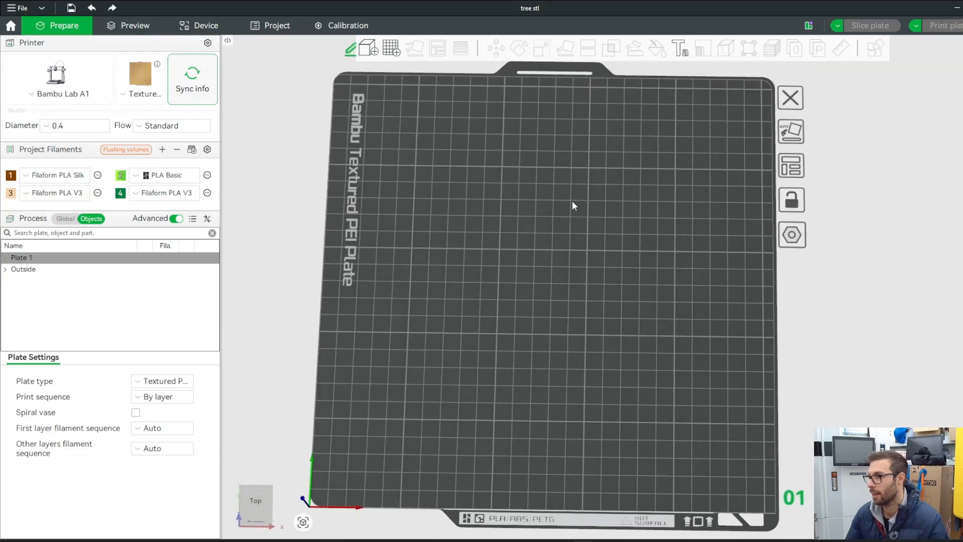
Import the tree stl file from the Downloads folder onto the empty plate and clear the selection
{"action": "left_click", "coordinate": [475, 541]}
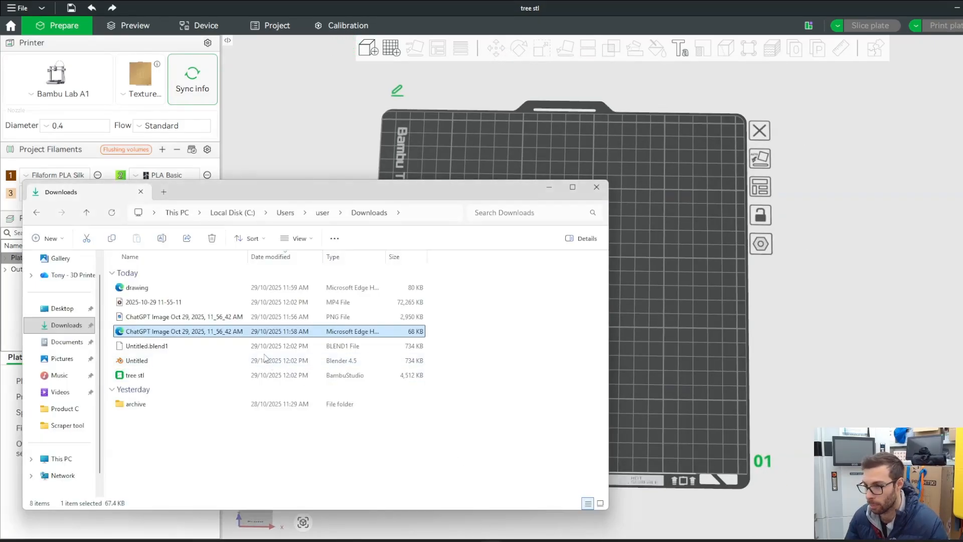
{"action": "left_click", "coordinate": [134, 379]}
{"action": "left_click_drag", "start_coordinate": [134, 379], "coordinate": [712, 215]}
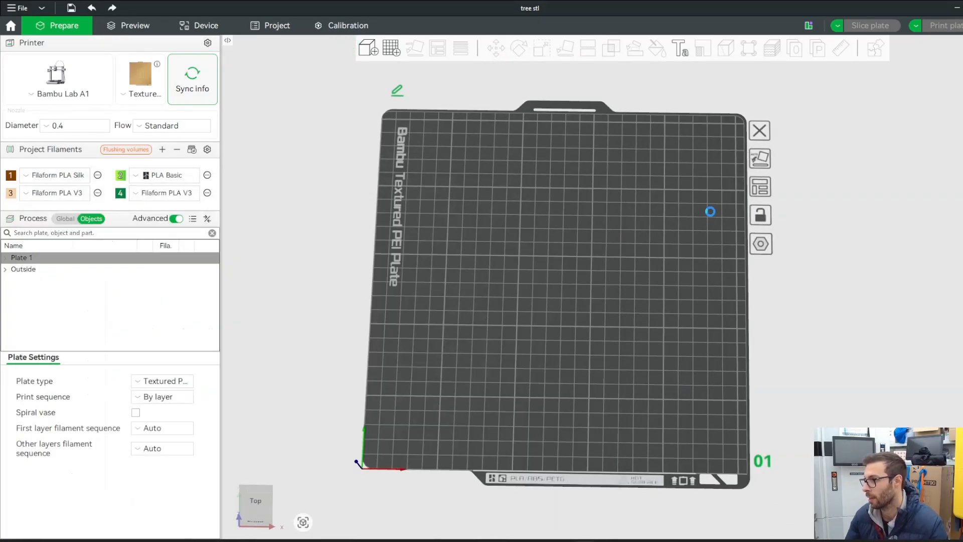
{"action": "scroll", "coordinate": [624, 235], "scroll_direction": "up", "scroll_amount": 3}
{"action": "scroll", "coordinate": [624, 235], "scroll_direction": "up", "scroll_amount": 3}
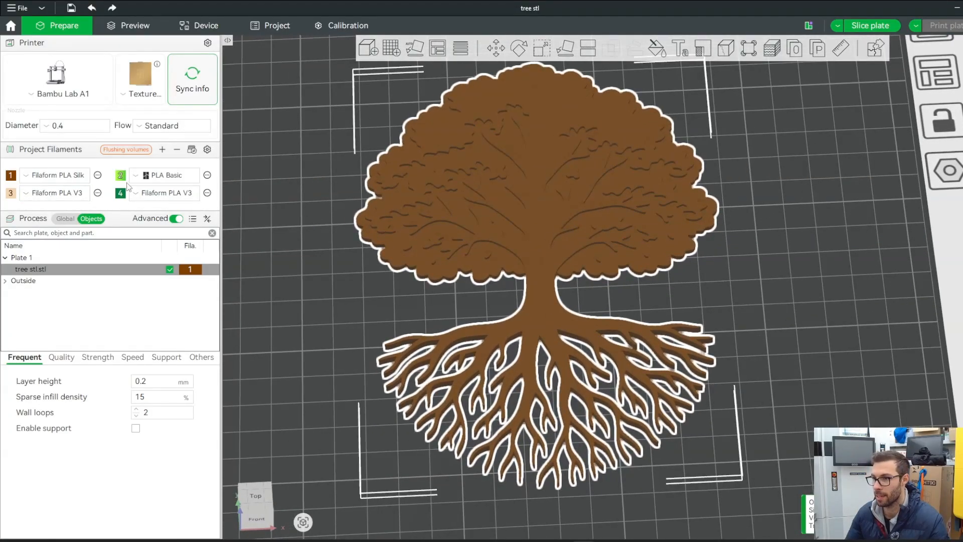
{"action": "left_click", "coordinate": [800, 174]}
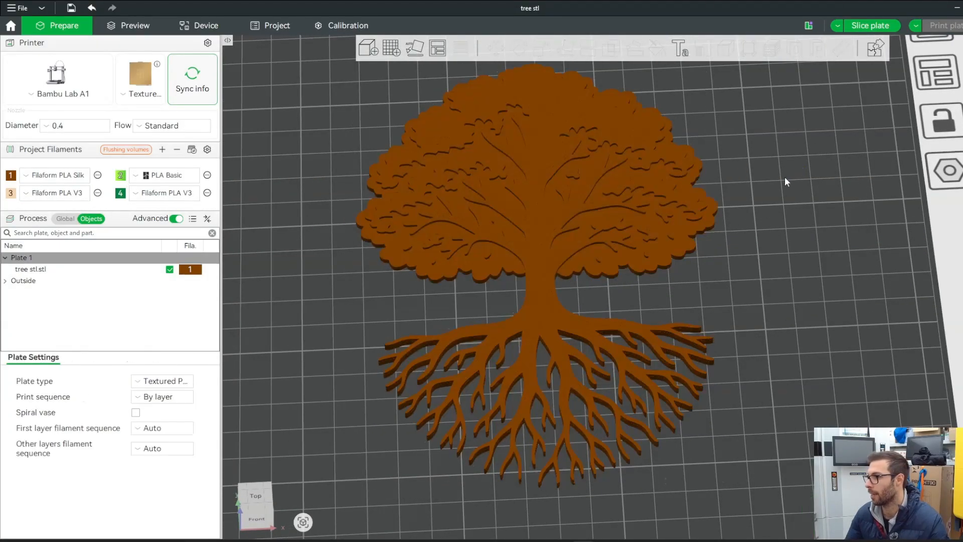
Start colour painting on the tree with the fill tool in edge detection mode
{"action": "left_click", "coordinate": [562, 184]}
{"action": "scroll", "coordinate": [740, 168], "scroll_direction": "up", "scroll_amount": 2}
{"action": "left_click", "coordinate": [657, 48]}
{"action": "left_click", "coordinate": [711, 88]}
{"action": "left_click", "coordinate": [736, 126]}
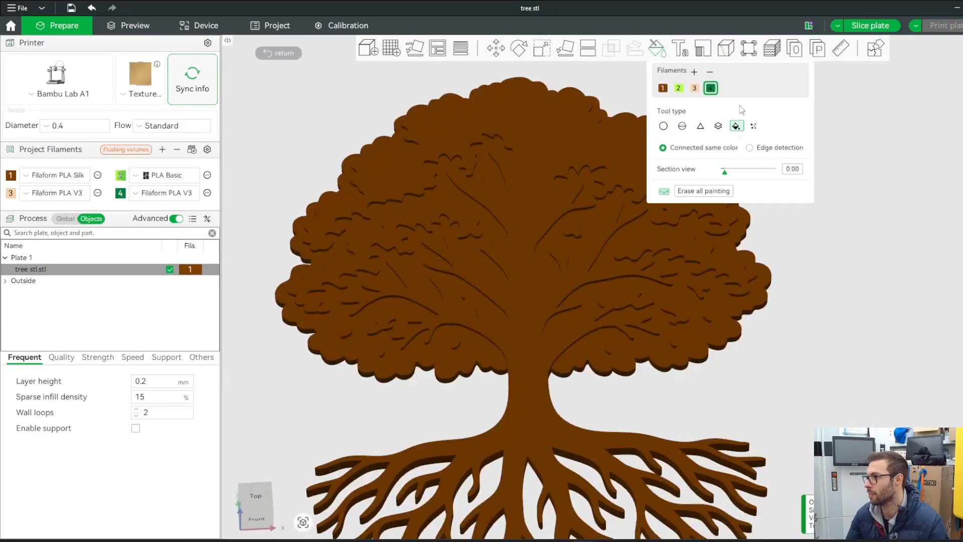
{"action": "left_click", "coordinate": [779, 151]}
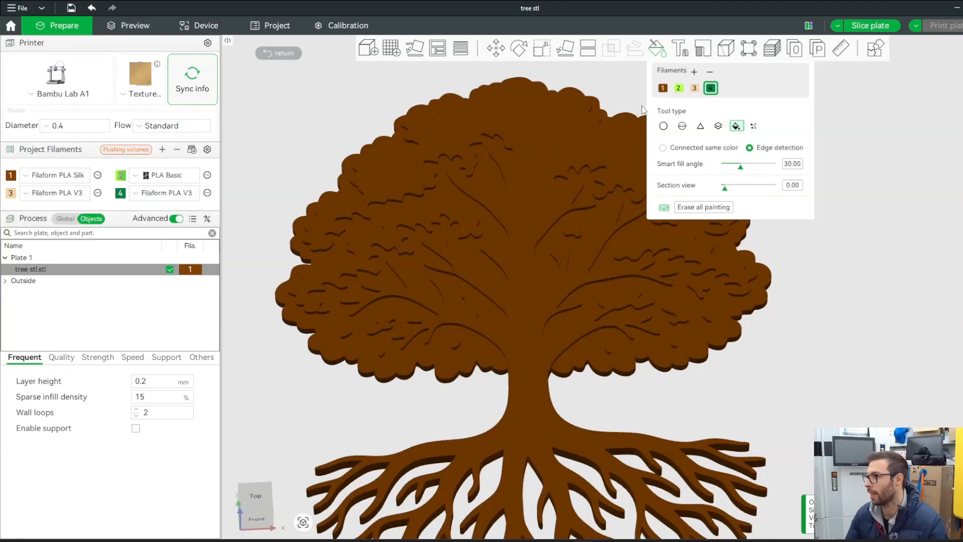
Try to fill the raised foliage areas with filament 2 and check the model's side walls
{"action": "left_click", "coordinate": [679, 87]}
{"action": "left_click", "coordinate": [501, 166]}
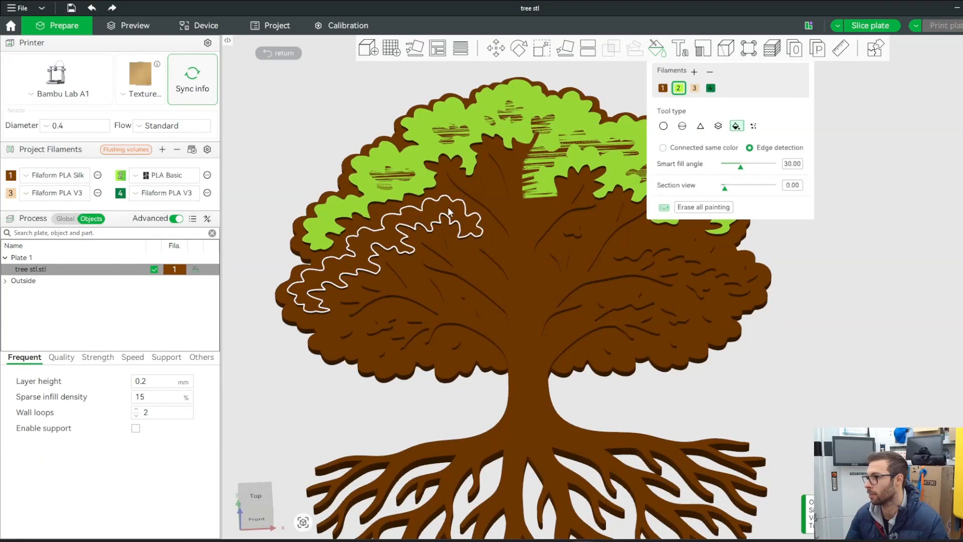
{"action": "left_click", "coordinate": [381, 261]}
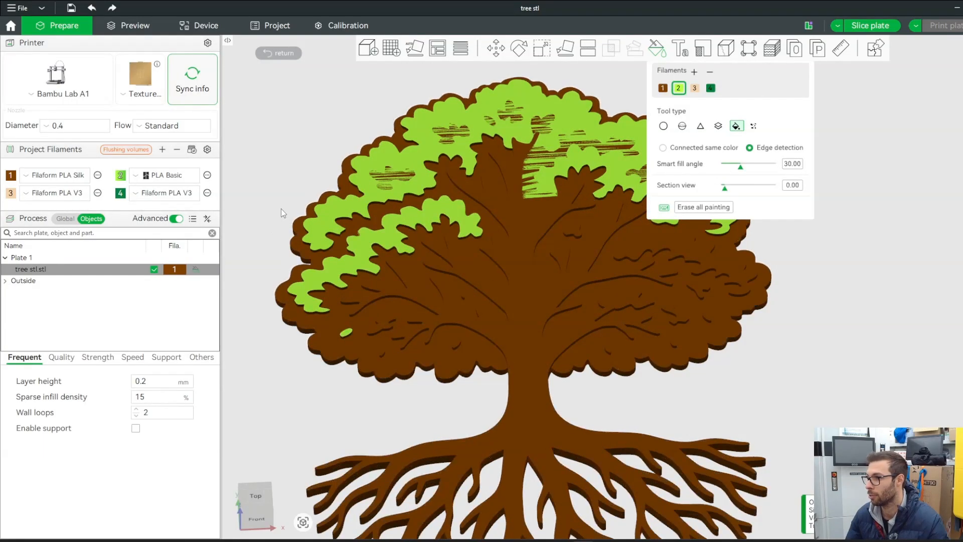
{"action": "left_click_drag", "start_coordinate": [280, 209], "coordinate": [315, 216]}
{"action": "scroll", "coordinate": [413, 303], "scroll_direction": "up", "scroll_amount": 5}
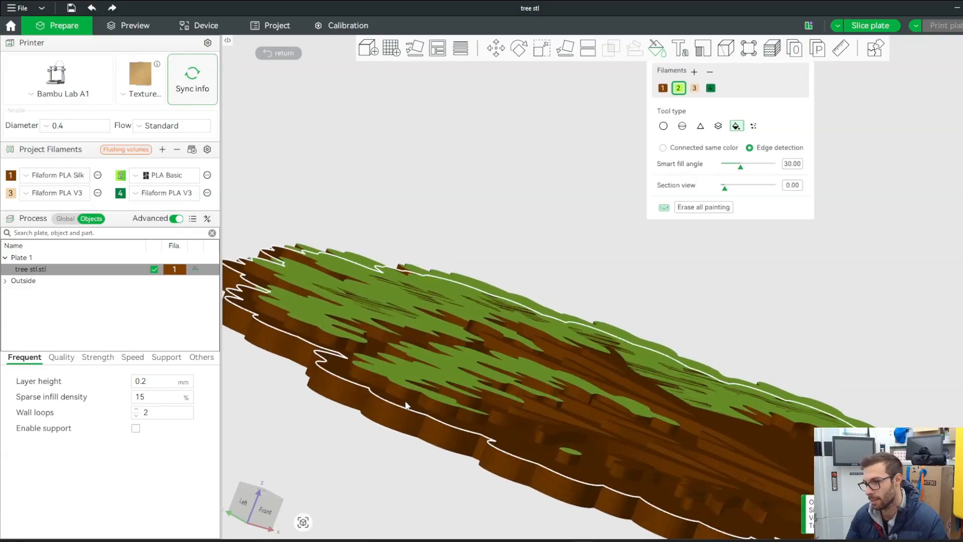
{"action": "scroll", "coordinate": [404, 398], "scroll_direction": "down", "scroll_amount": 5}
{"action": "left_click_drag", "start_coordinate": [597, 211], "coordinate": [567, 243]}
{"action": "right_click_drag", "start_coordinate": [678, 266], "coordinate": [552, 278]}
{"action": "scroll", "coordinate": [584, 210], "scroll_direction": "down", "scroll_amount": 5}
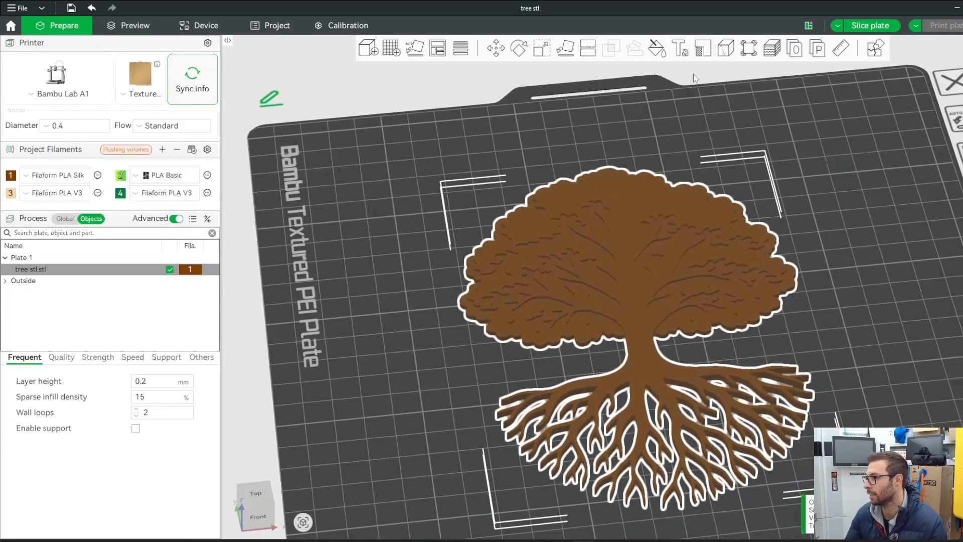
Split the tree into parts and assign filament 4 to the base part tree stl.stl_1
{"action": "left_click", "coordinate": [818, 49]}
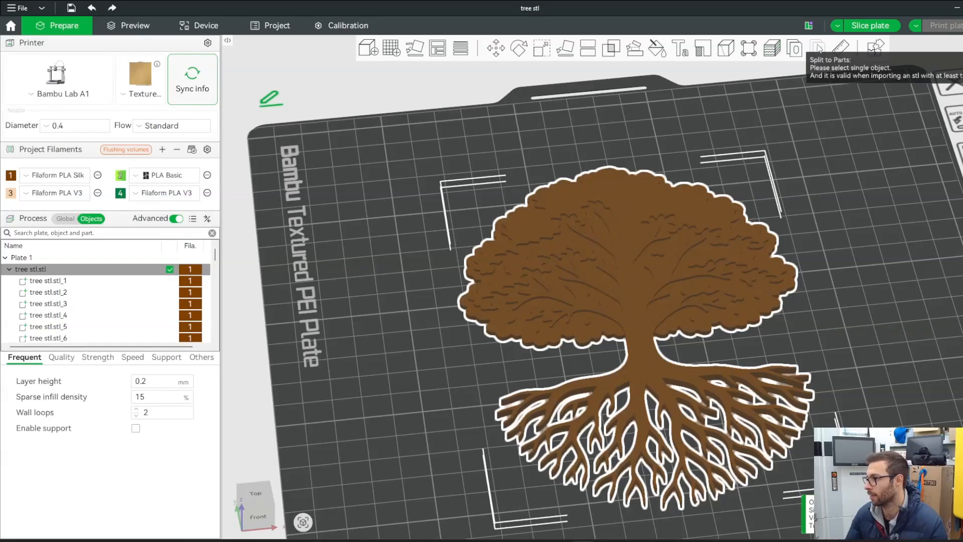
{"action": "left_click", "coordinate": [65, 283]}
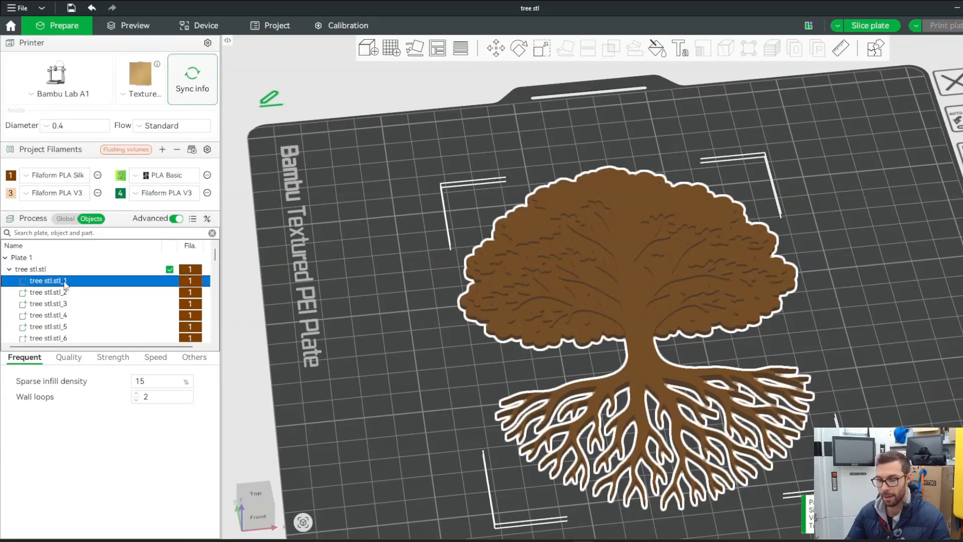
{"action": "key", "text": "Down"}
{"action": "key", "text": "Down"}
{"action": "key", "text": "Down"}
{"action": "key", "text": "Up"}
{"action": "key", "text": "Up"}
{"action": "key", "text": "Up"}
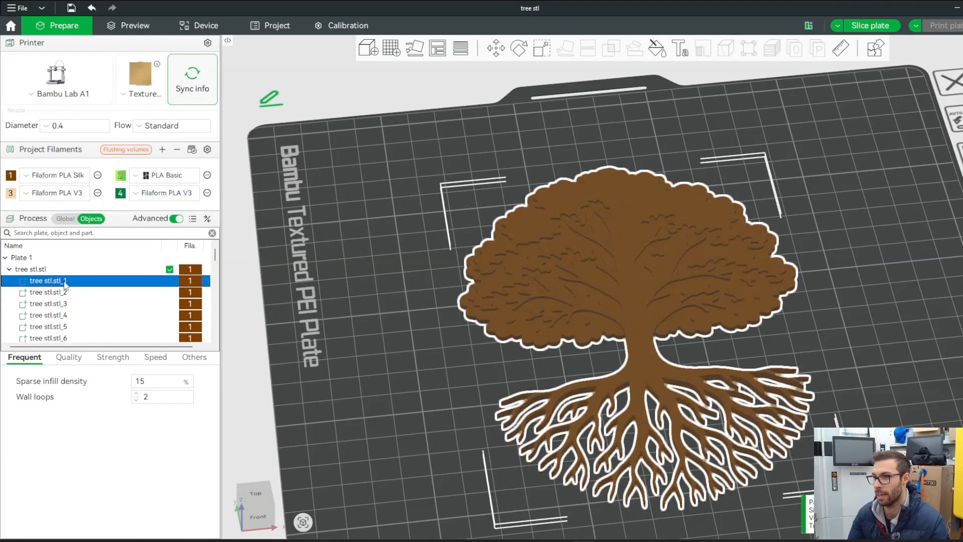
{"action": "key", "text": "4"}
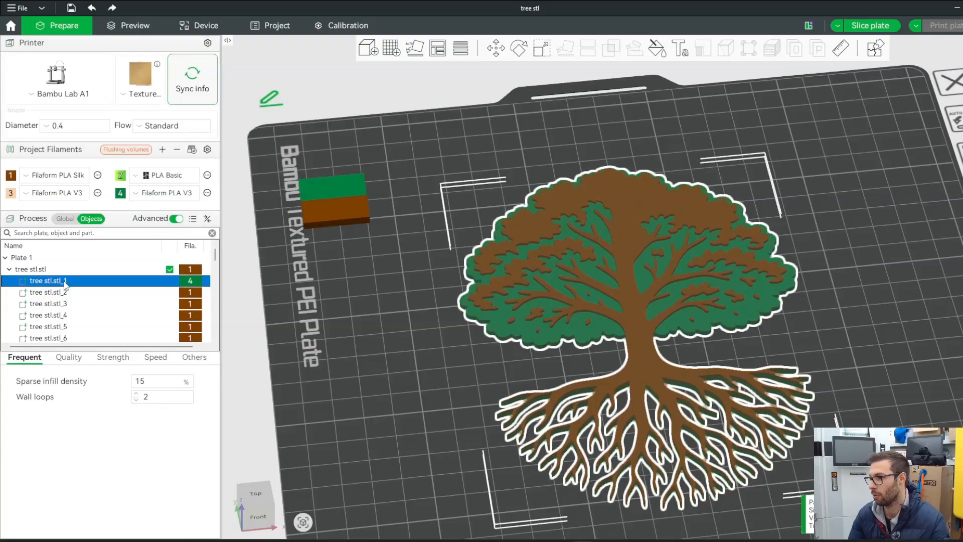
Leave part tree stl.stl_2 on filament 1 and assign filament 2 to the small foliage part tree stl.stl_3
{"action": "key", "text": "Down"}
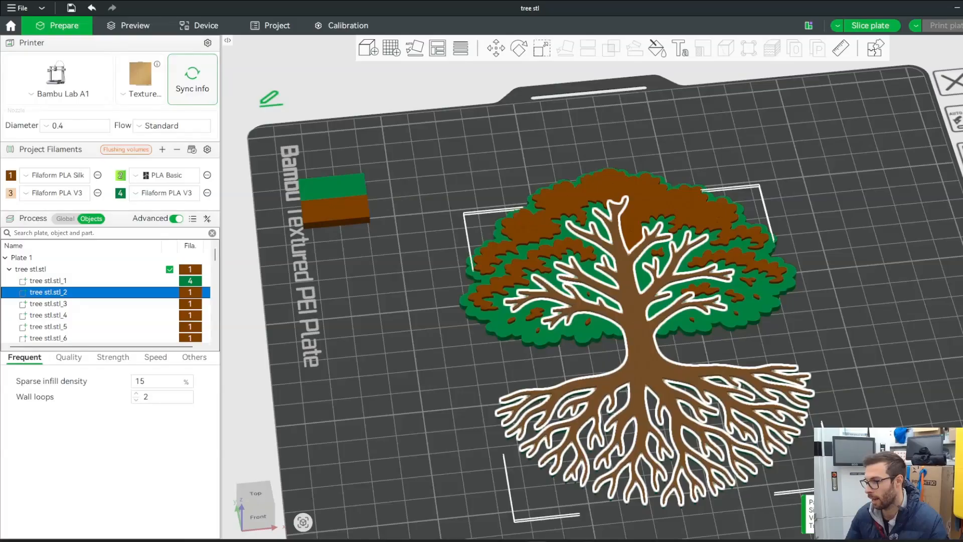
{"action": "mouse_move", "coordinate": [538, 540]}
{"action": "left_click", "coordinate": [547, 504]}
{"action": "left_click_drag", "start_coordinate": [848, 149], "coordinate": [223, 52]}
{"action": "left_click", "coordinate": [550, 114]}
{"action": "left_click", "coordinate": [67, 305]}
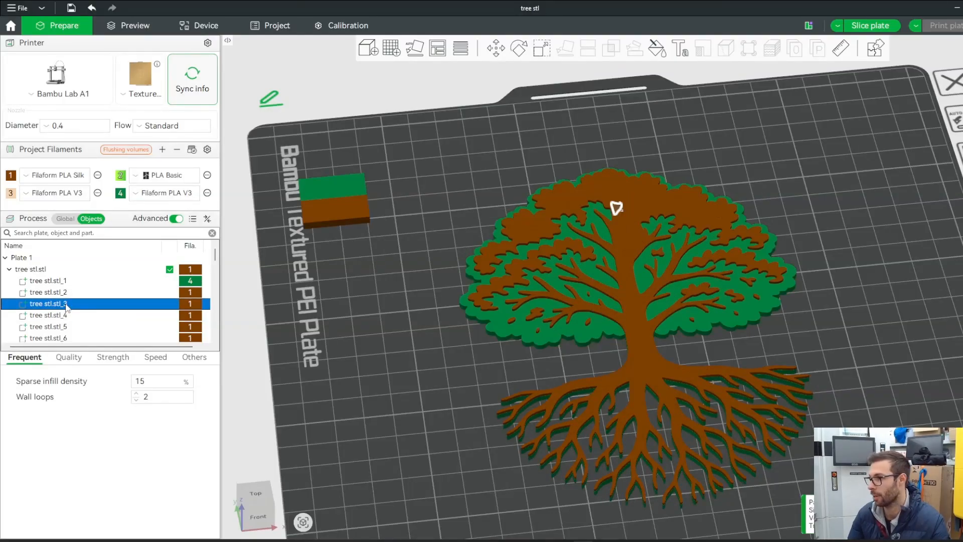
{"action": "key", "text": "3"}
{"action": "key", "text": "2"}
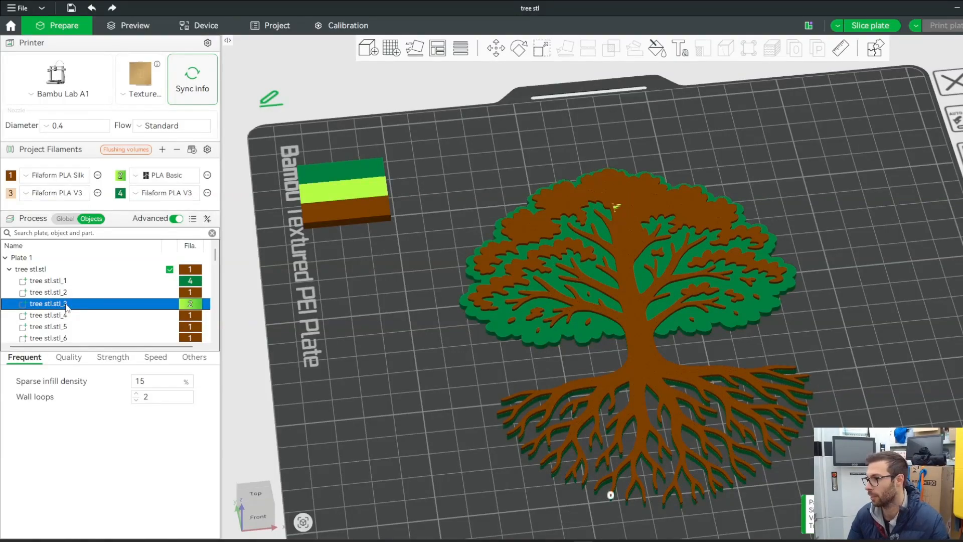
Assign filament 3 to the inner trunk and root part, tree stl.stl_6
{"action": "key", "text": "Down"}
{"action": "key", "text": "Down"}
{"action": "key", "text": "Down"}
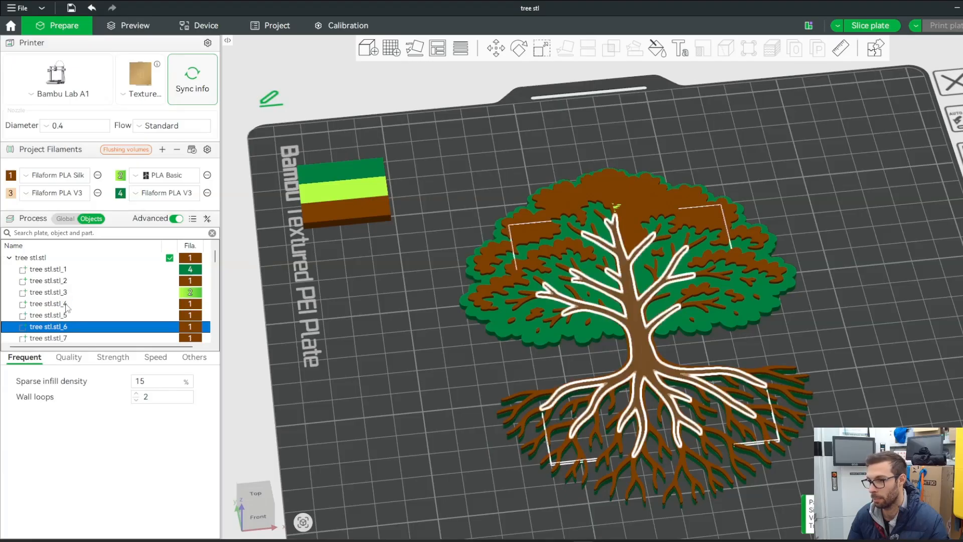
{"action": "key", "text": "3"}
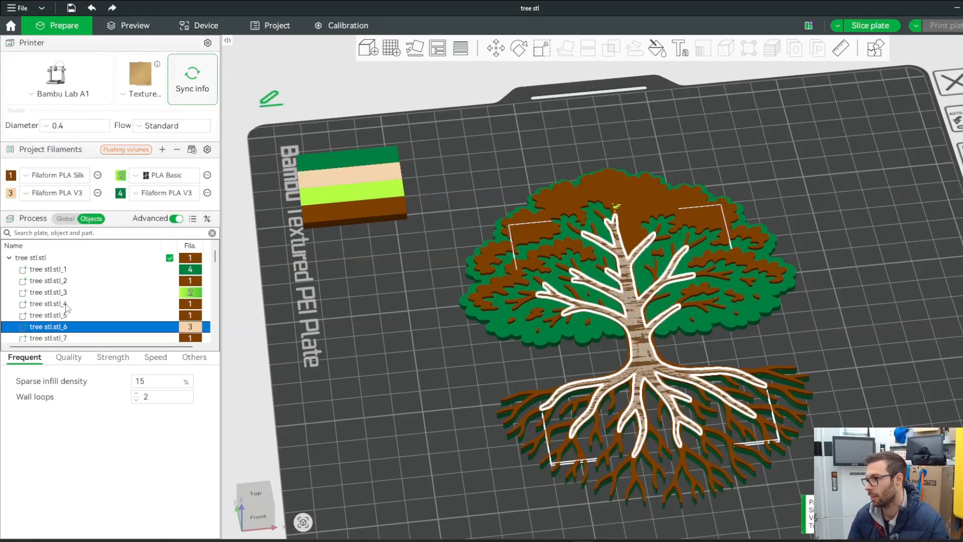
Go through the remaining parts and assign filament 2 to the light foliage parts
{"action": "key", "text": "Down"}
{"action": "key", "text": "Down"}
{"action": "key", "text": "Down"}
{"action": "key", "text": "Down"}
{"action": "key", "text": "Down"}
{"action": "key", "text": "Down"}
{"action": "key", "text": "Down"}
{"action": "key", "text": "Down"}
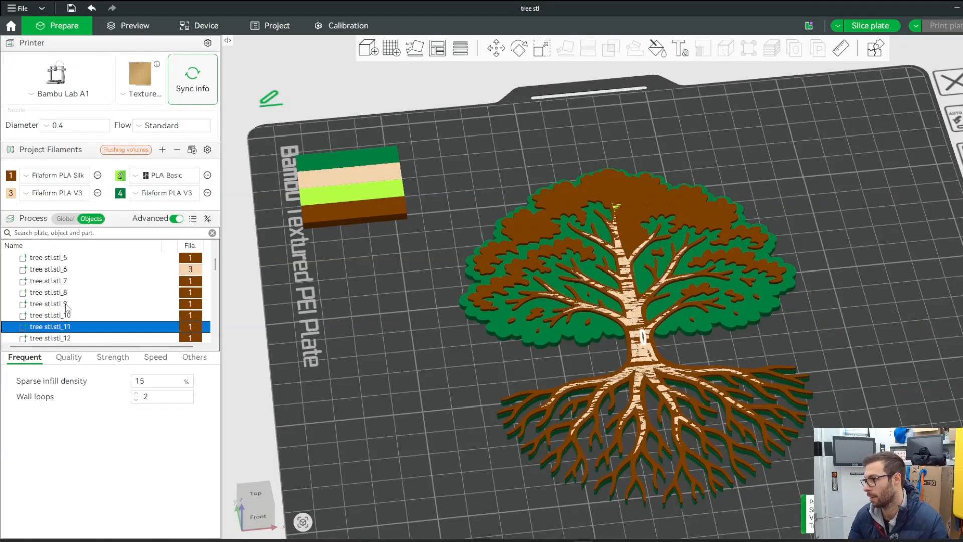
{"action": "key", "text": "Down"}
{"action": "key", "text": "Down"}
{"action": "key", "text": "Down"}
{"action": "key", "text": "Down"}
{"action": "key", "text": "Down"}
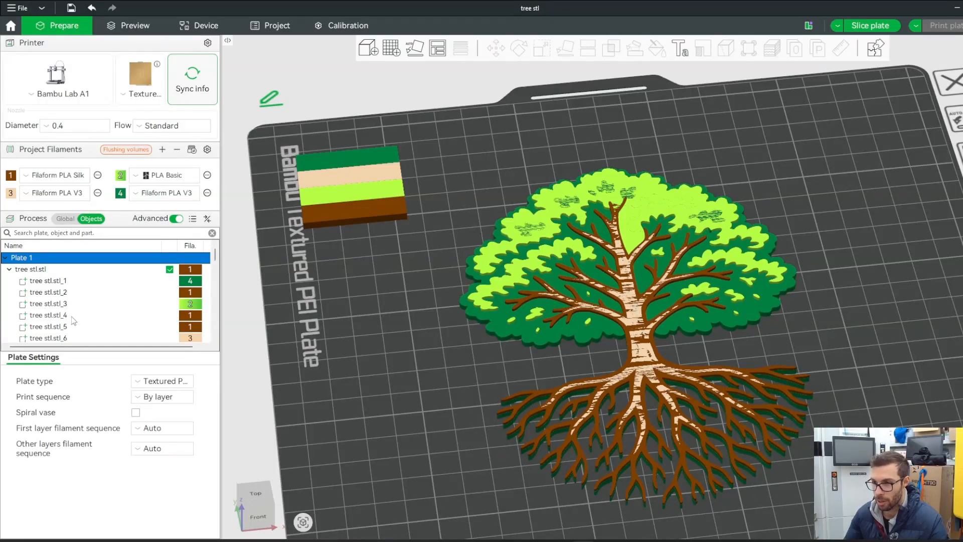
Select the small root parts tree stl.stl_18 and tree stl.stl_19 and examine the overlapping surfaces around them
{"action": "scroll", "coordinate": [74, 321], "scroll_direction": "down", "scroll_amount": 5}
{"action": "left_click", "coordinate": [77, 303]}
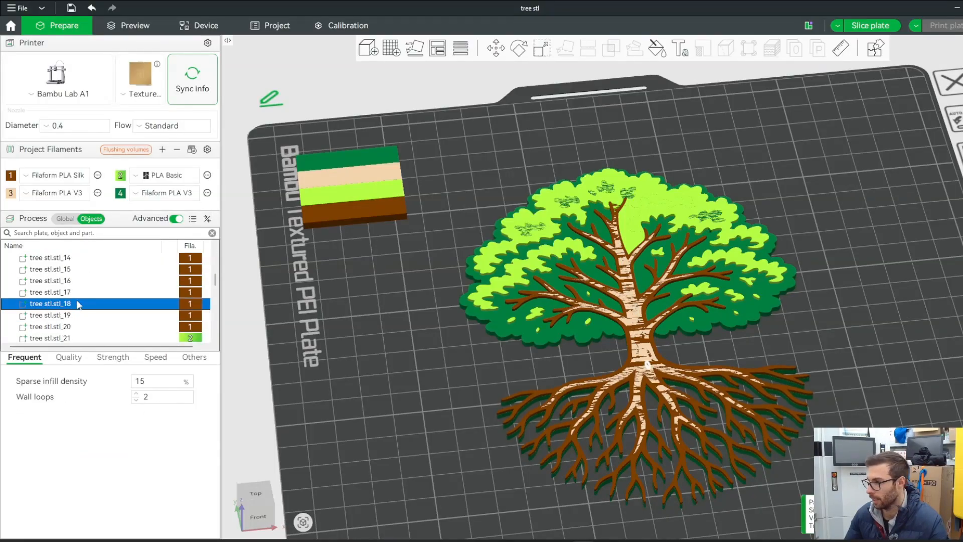
{"action": "key", "text": "Down"}
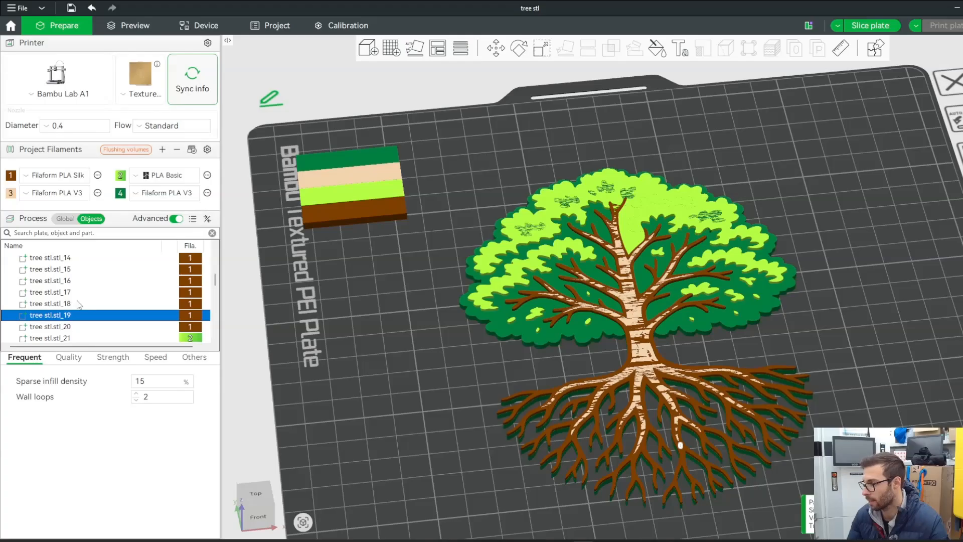
{"action": "scroll", "coordinate": [734, 330], "scroll_direction": "up", "scroll_amount": 10}
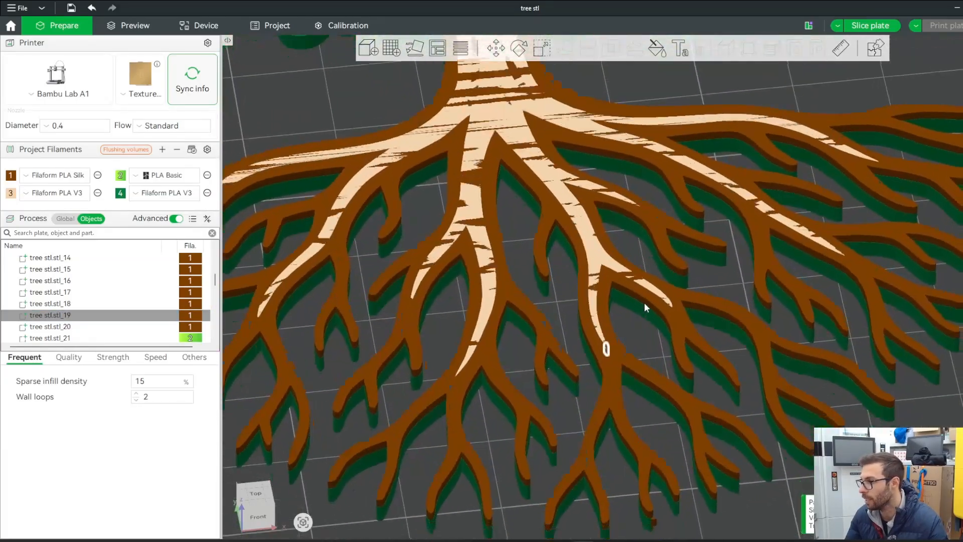
{"action": "scroll", "coordinate": [633, 352], "scroll_direction": "down", "scroll_amount": 10}
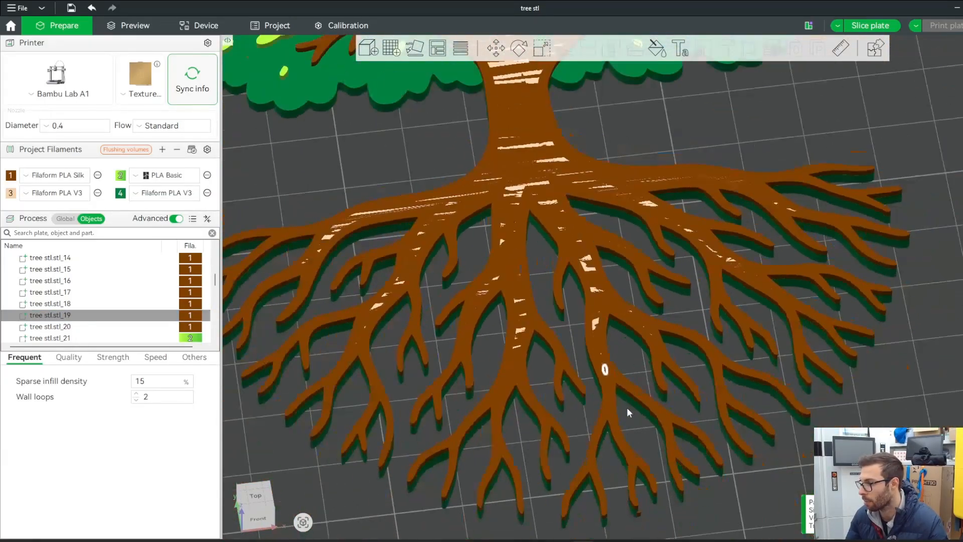
{"action": "scroll", "coordinate": [625, 351], "scroll_direction": "down", "scroll_amount": 10}
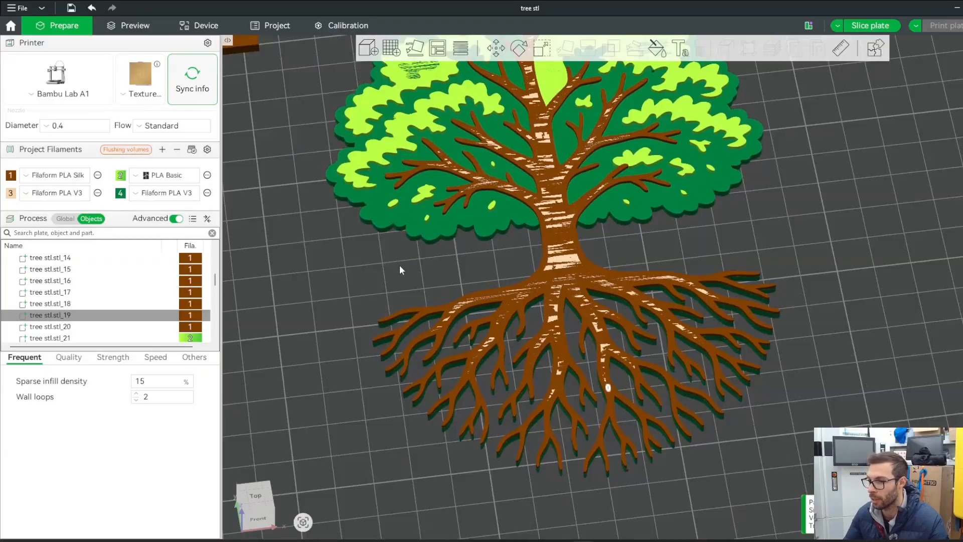
Select the whole tree object and slice the plate
{"action": "scroll", "coordinate": [628, 204], "scroll_direction": "down", "scroll_amount": 5}
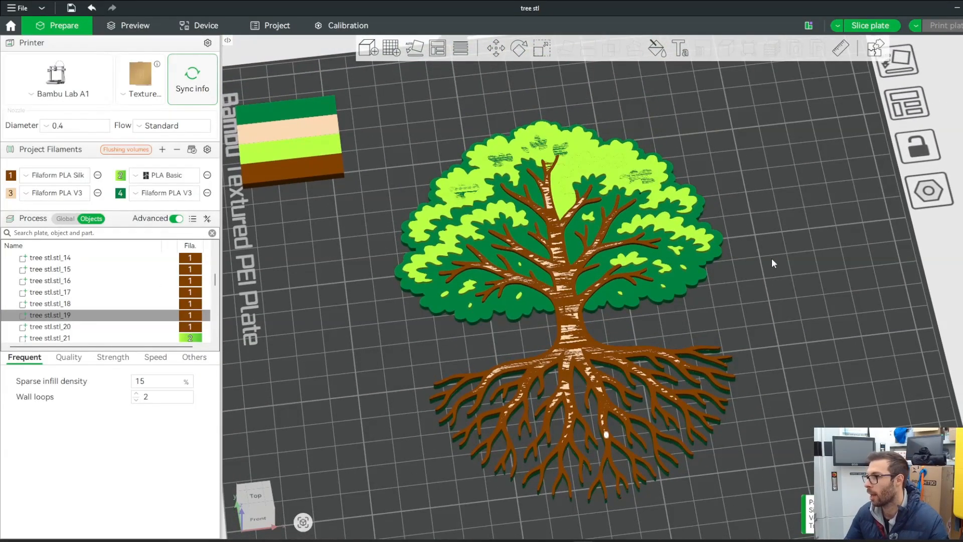
{"action": "left_click", "coordinate": [772, 261]}
{"action": "left_click", "coordinate": [638, 273]}
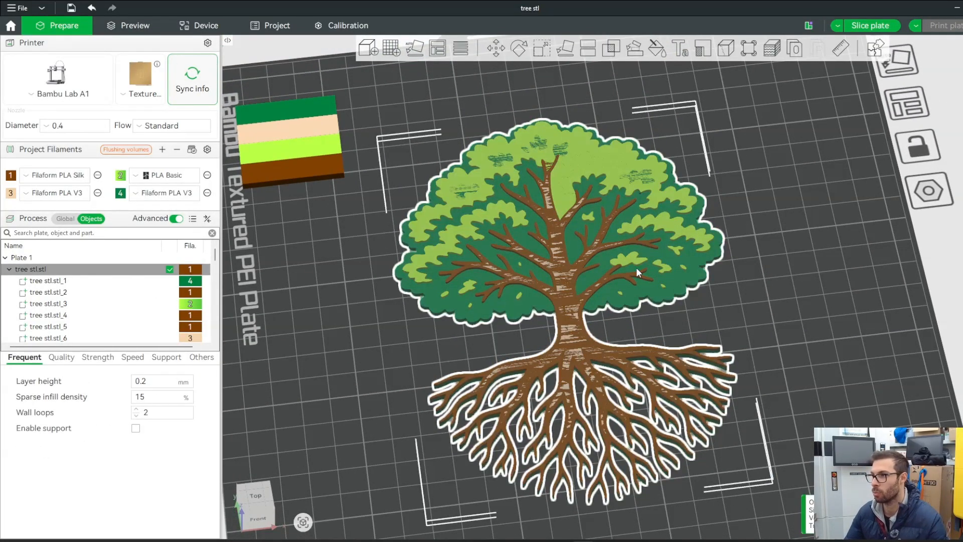
{"action": "left_click", "coordinate": [871, 25]}
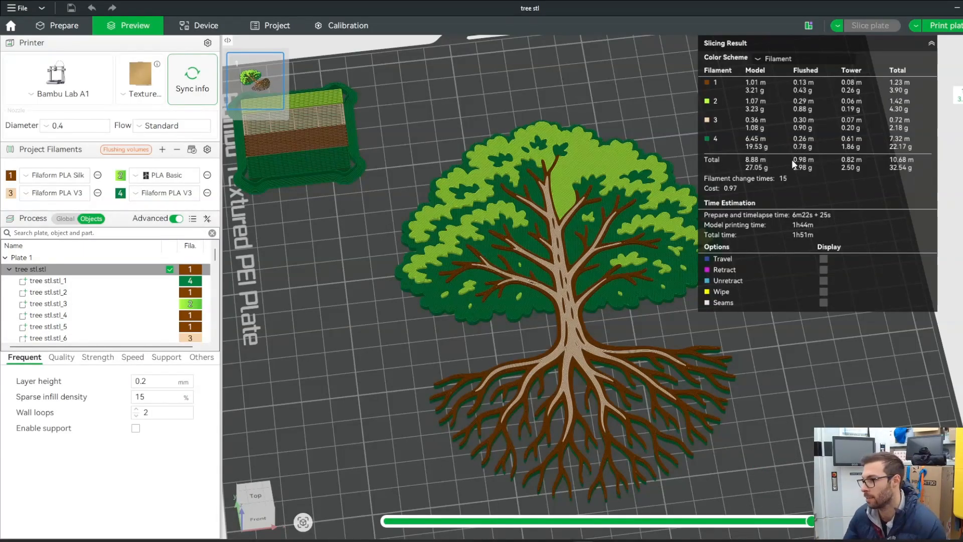
Examine the sliced tree preview from several distances and angles, checking the filament colours of the foliage, trunk and roots
{"action": "right_click_drag", "start_coordinate": [608, 281], "coordinate": [564, 284]}
{"action": "left_click_drag", "start_coordinate": [564, 284], "coordinate": [561, 299]}
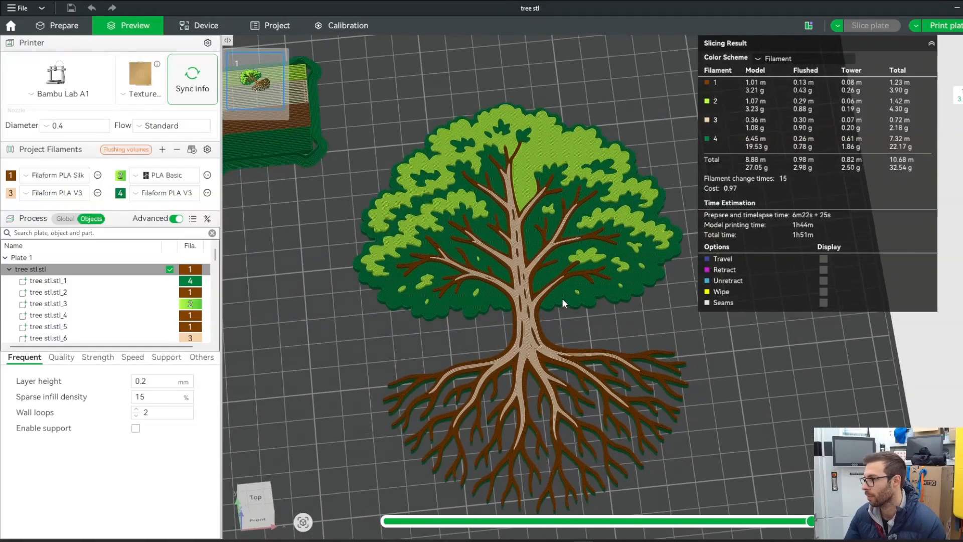
{"action": "left_click_drag", "start_coordinate": [962, 95], "coordinate": [962, 123]}
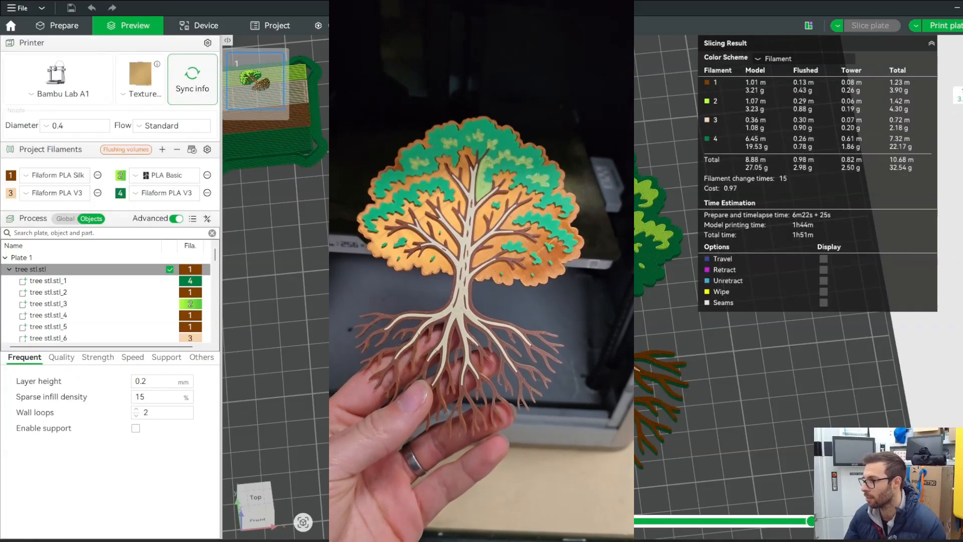
{"action": "scroll", "coordinate": [592, 296], "scroll_direction": "down", "scroll_amount": 5}
{"action": "left_click_drag", "start_coordinate": [592, 296], "coordinate": [585, 294]}
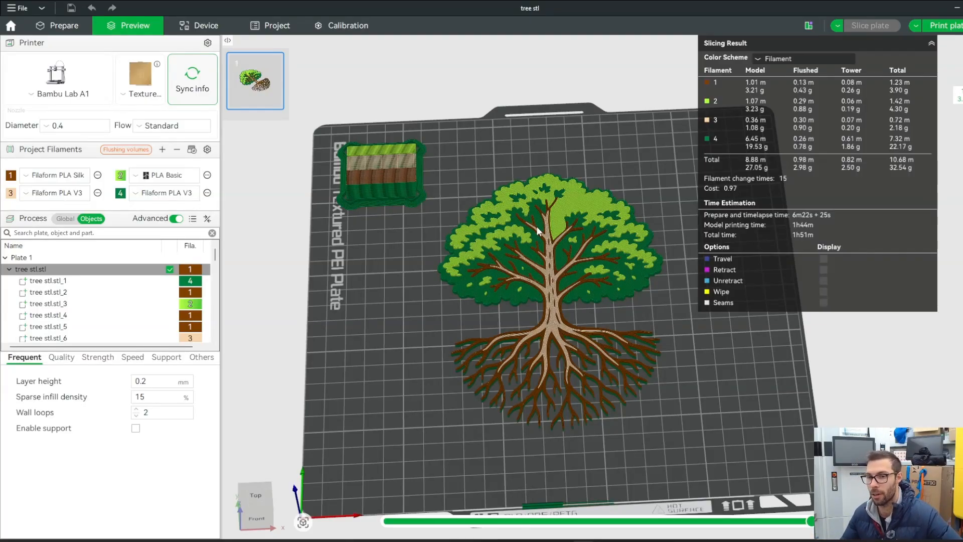
{"action": "scroll", "coordinate": [537, 230], "scroll_direction": "up", "scroll_amount": 5}
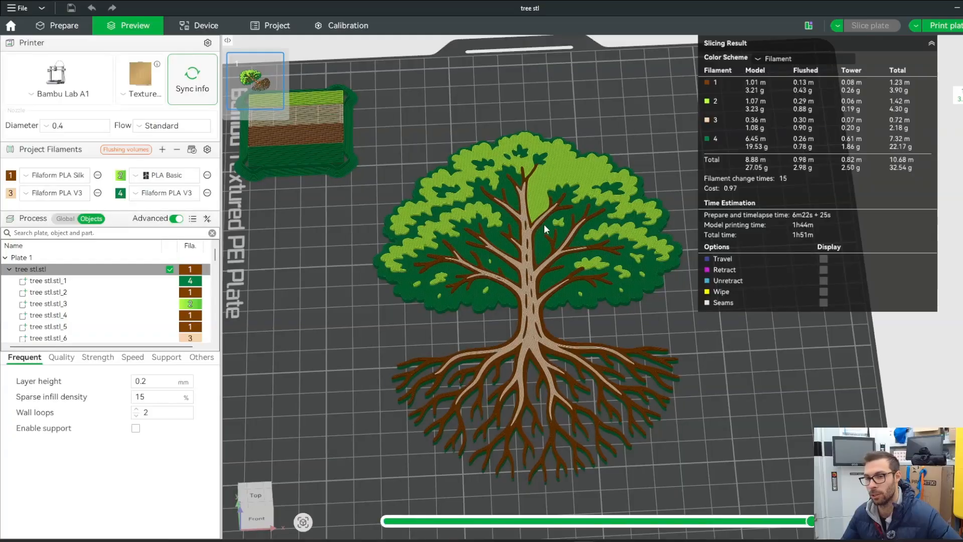
{"action": "scroll", "coordinate": [582, 270], "scroll_direction": "up", "scroll_amount": 2}
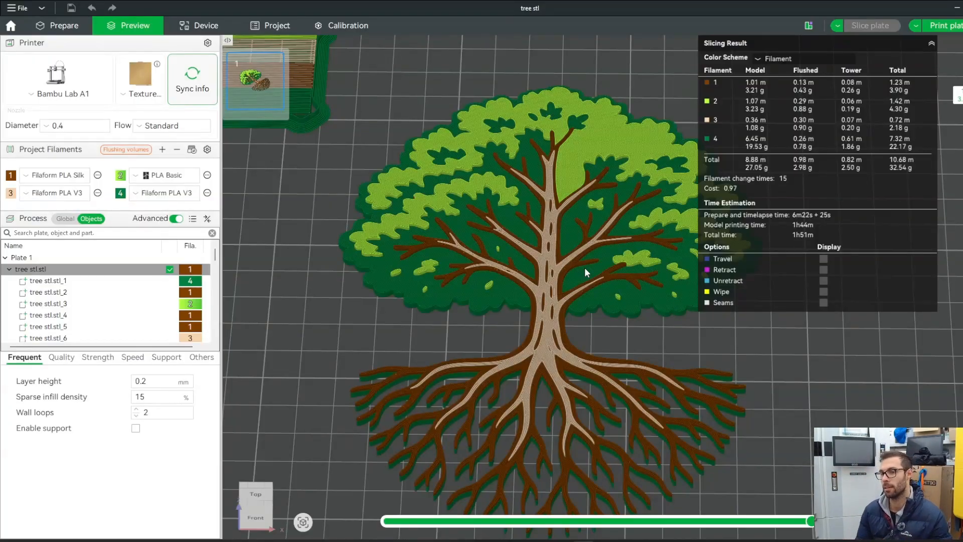
{"action": "left_click_drag", "start_coordinate": [585, 267], "coordinate": [550, 134]}
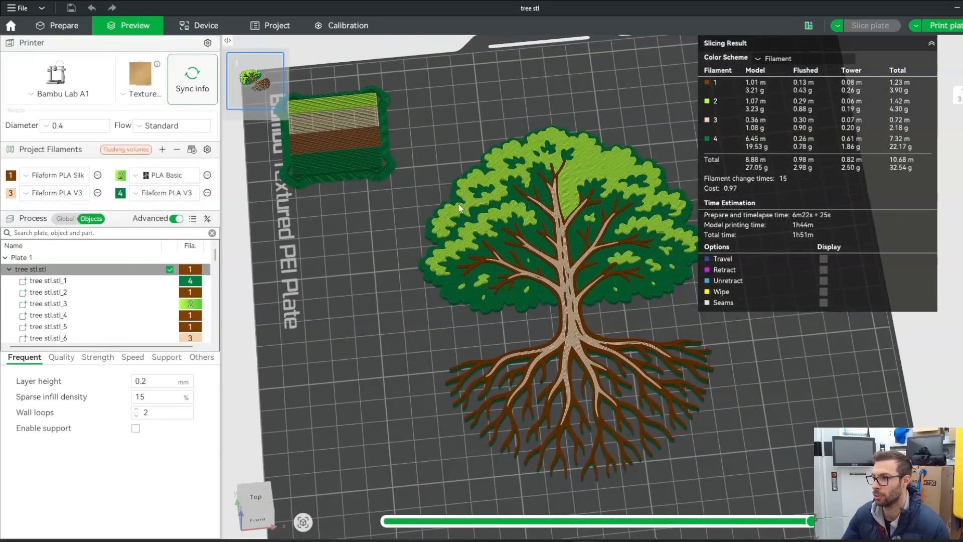